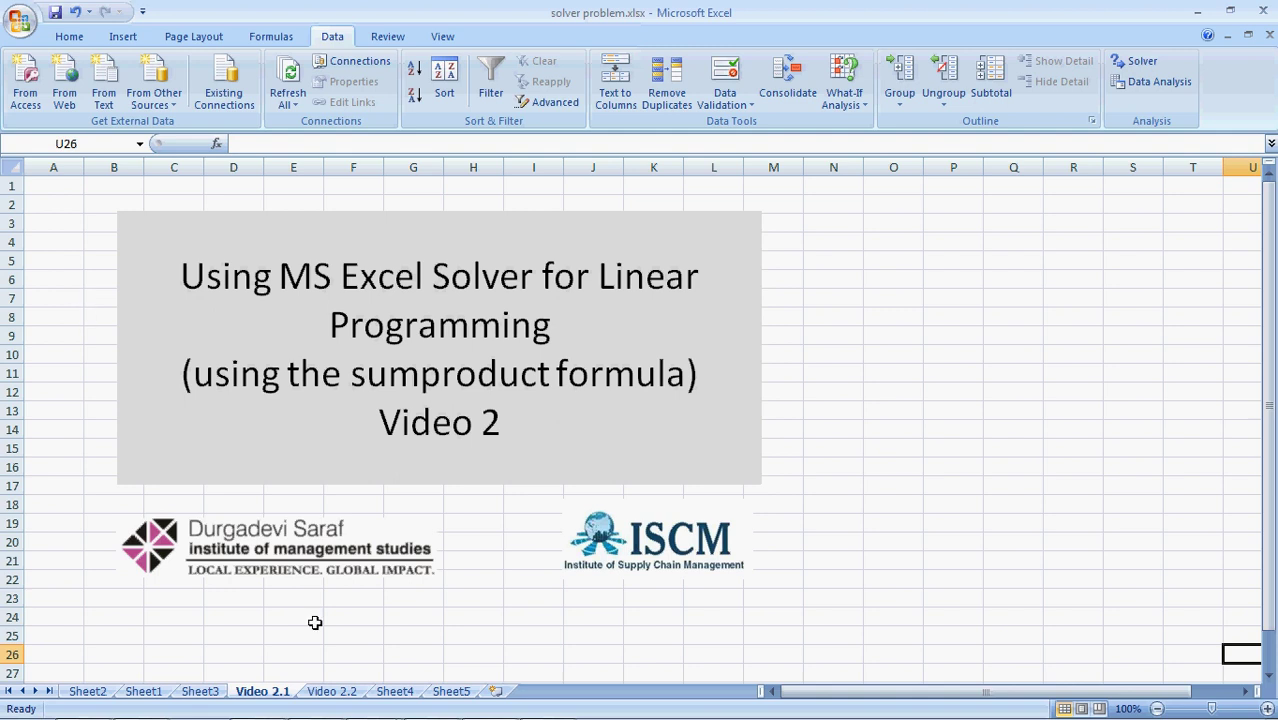
- On Sheet4, enter =C3*C4 in C5 to multiply Series 1 by Series 2, giving 10
left_click(396, 691)
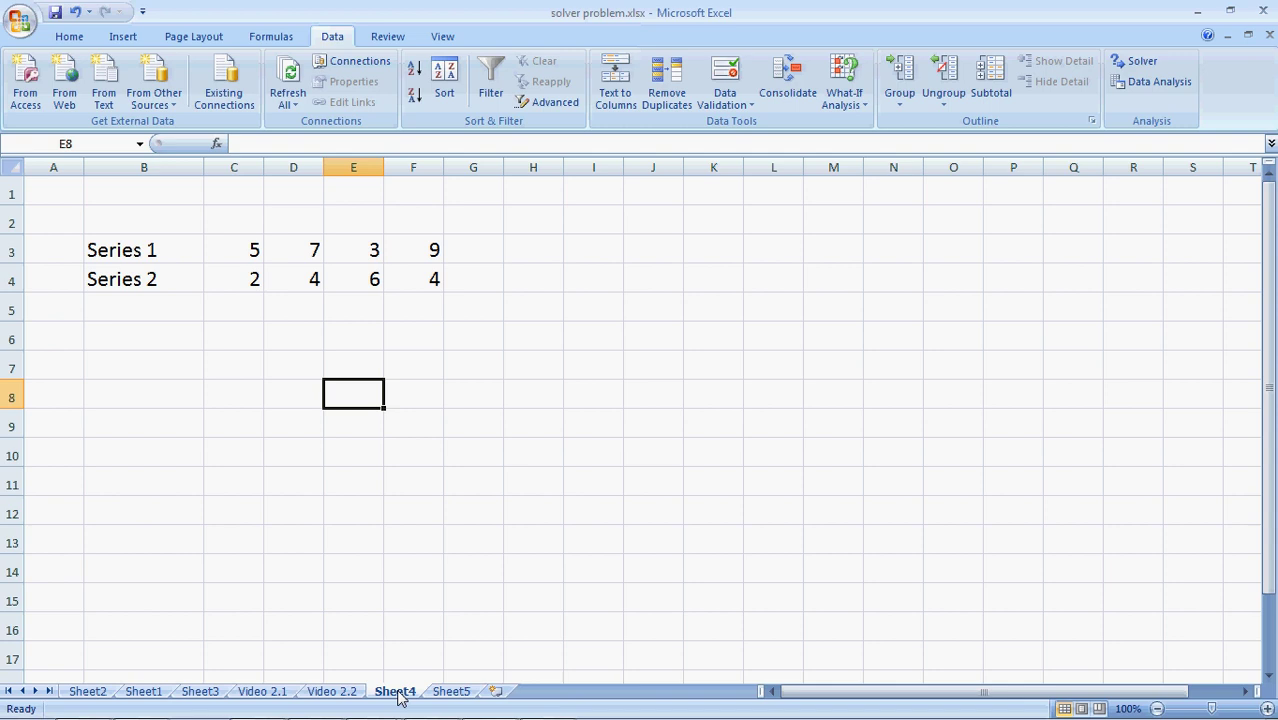
key("Up")
key("Up")
key("Up")
key("Left")
key("Left")
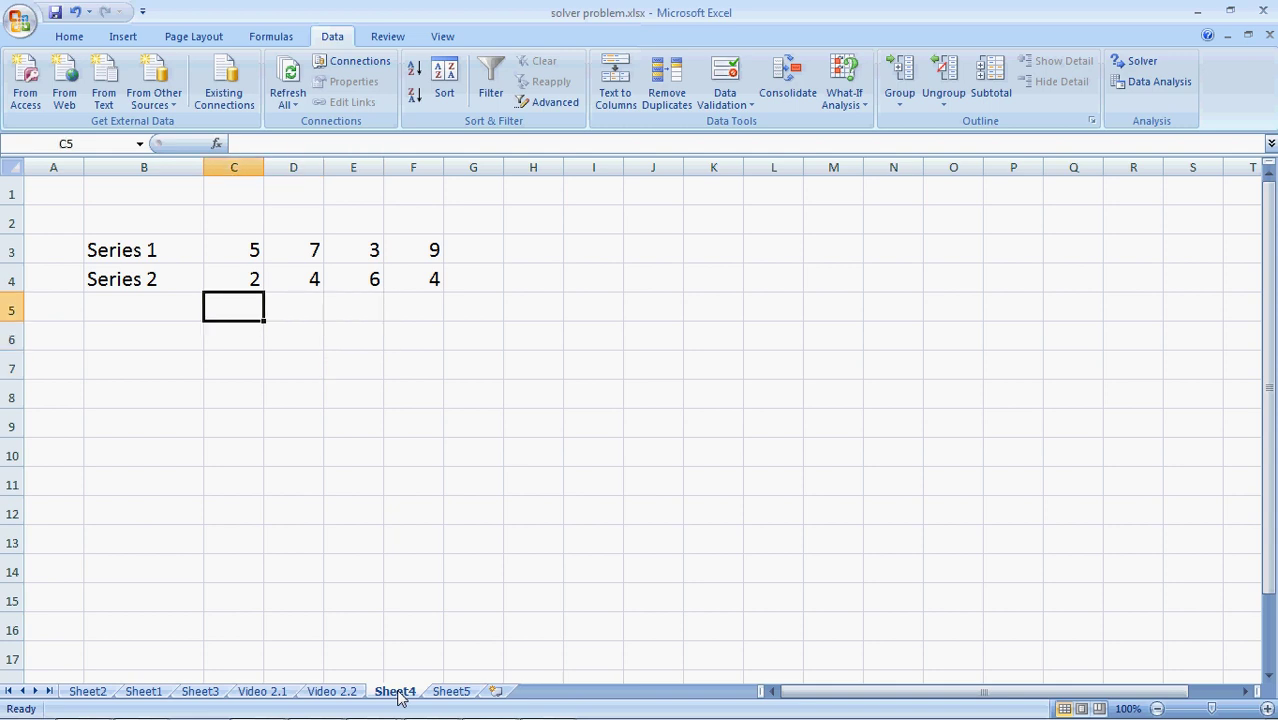
type("=")
key("Up")
key("Up")
type("*")
key("Up")
key("Return")
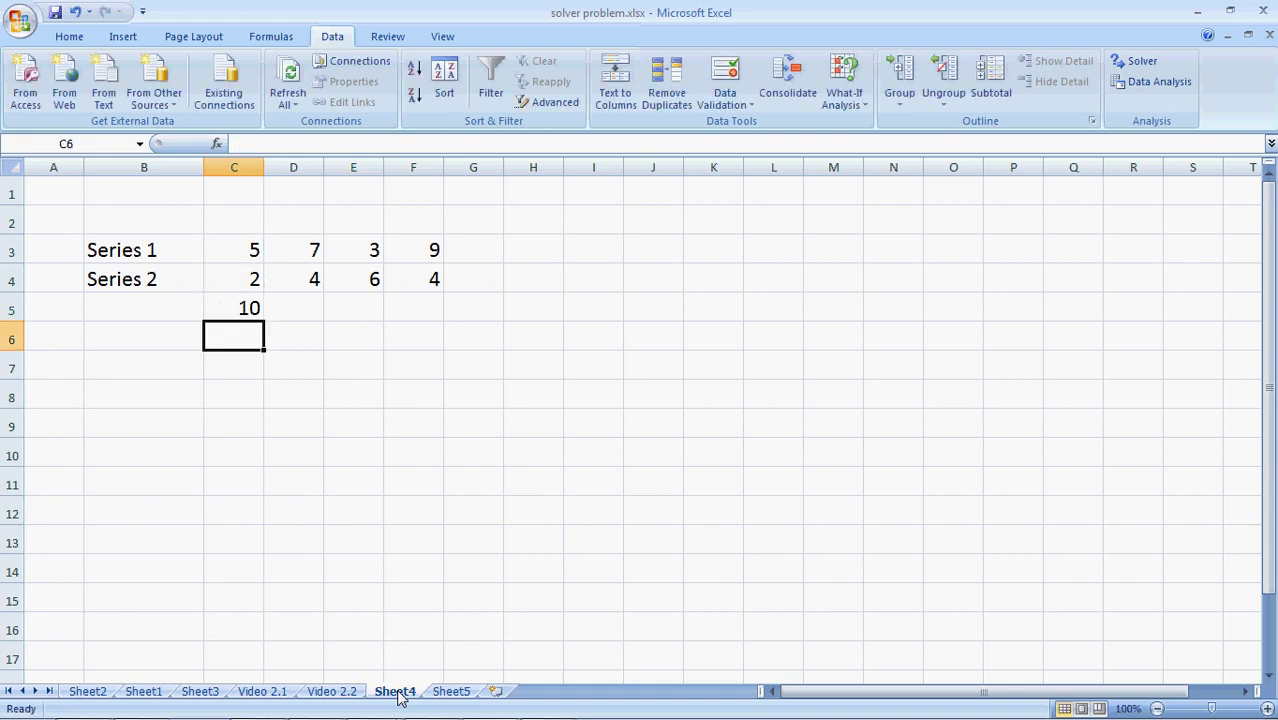
key("Up")
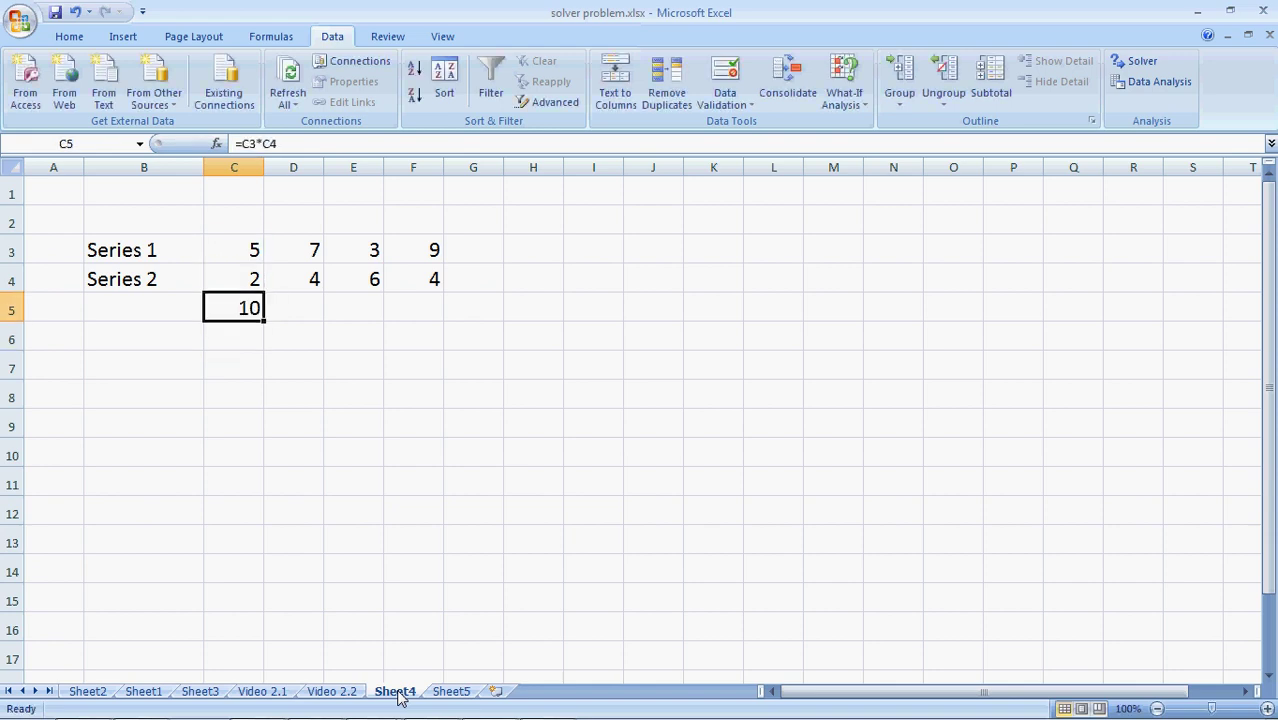
- Copy the C5 product formula across D5:F5, giving 28, 18 and 36
key("ctrl+c")
key("Right")
key("shift+Right")
key("shift+Right")
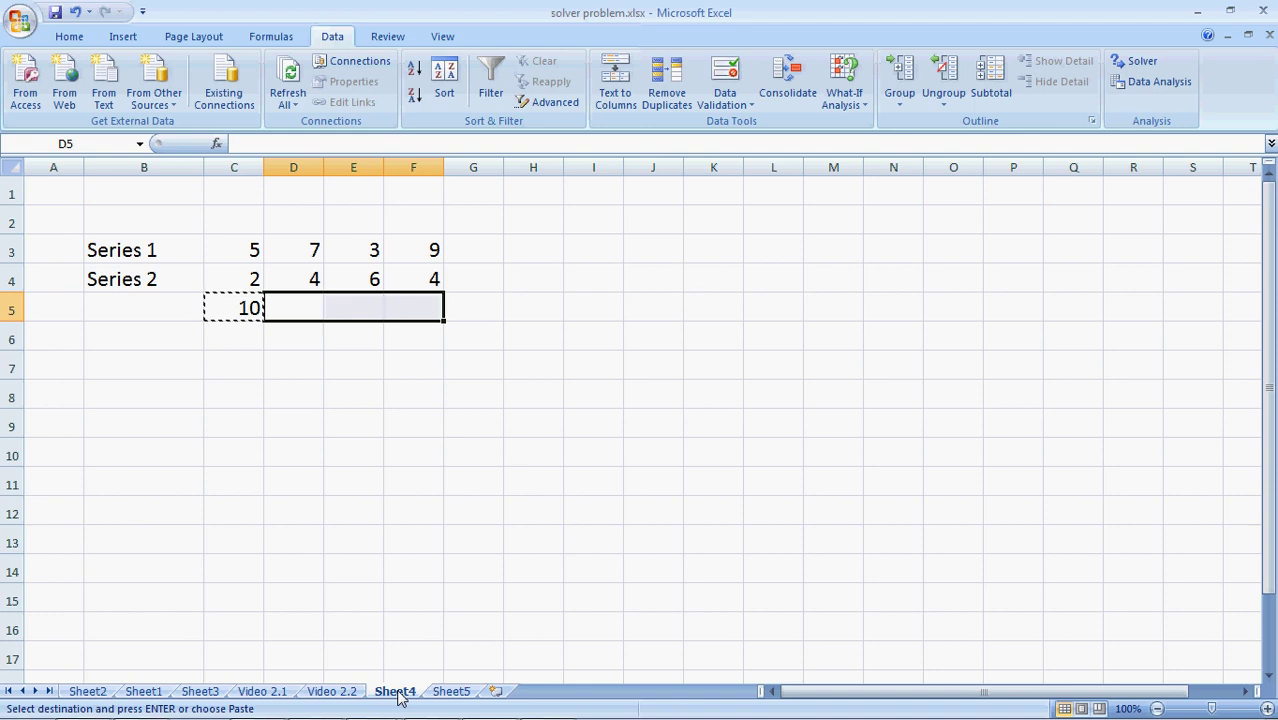
key("Return")
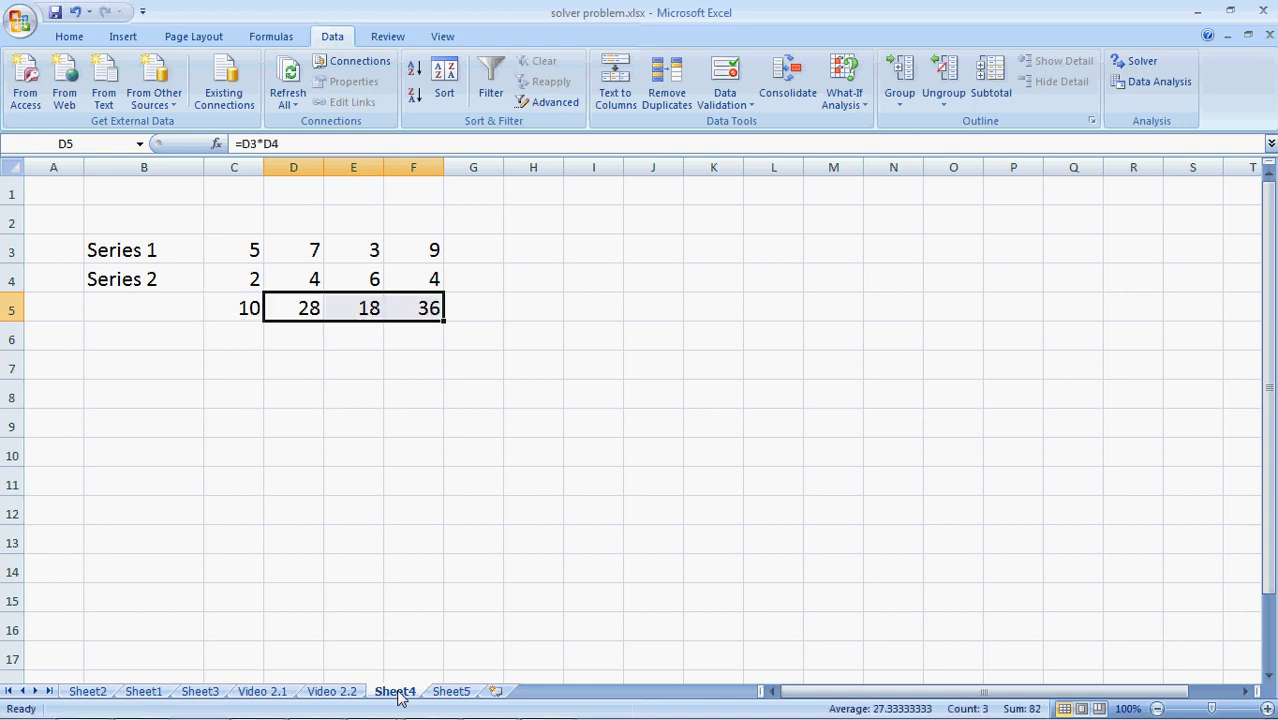
key("Right")
key("Right")
key("Right")
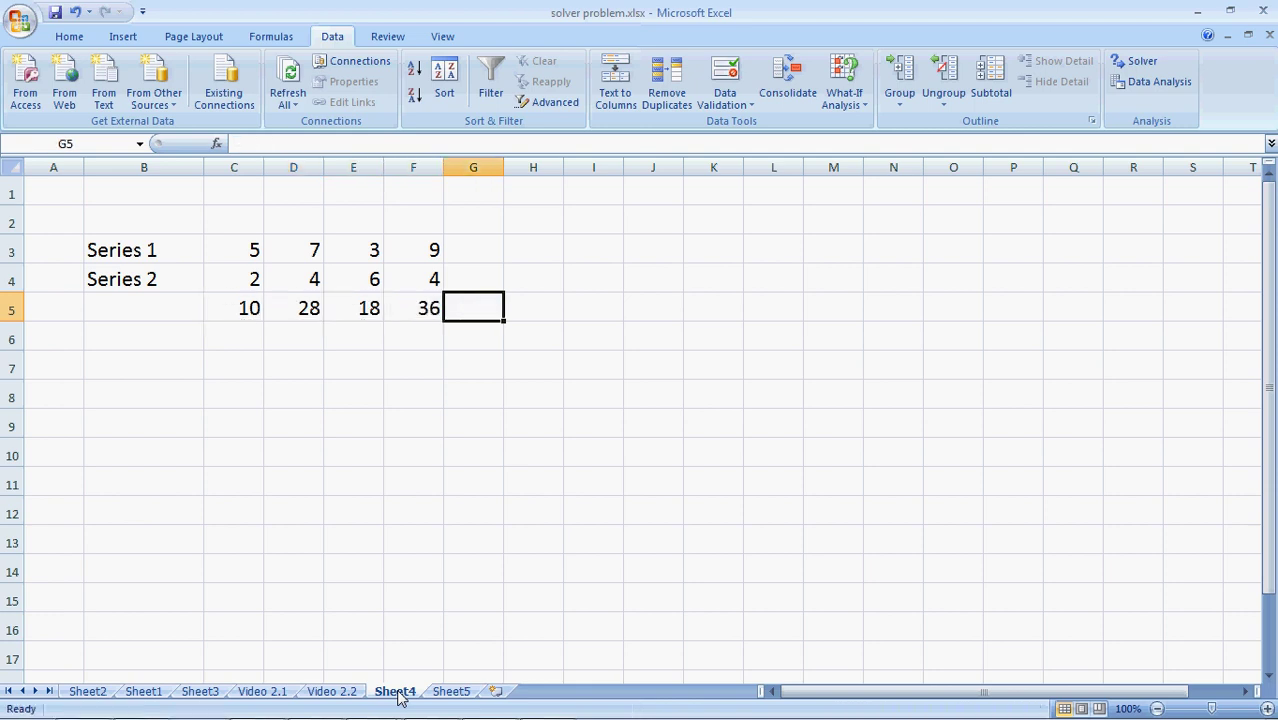
- Enter =SUM(C5:F5) in G5 to total the row 5 products, giving 92
type("=sum(")
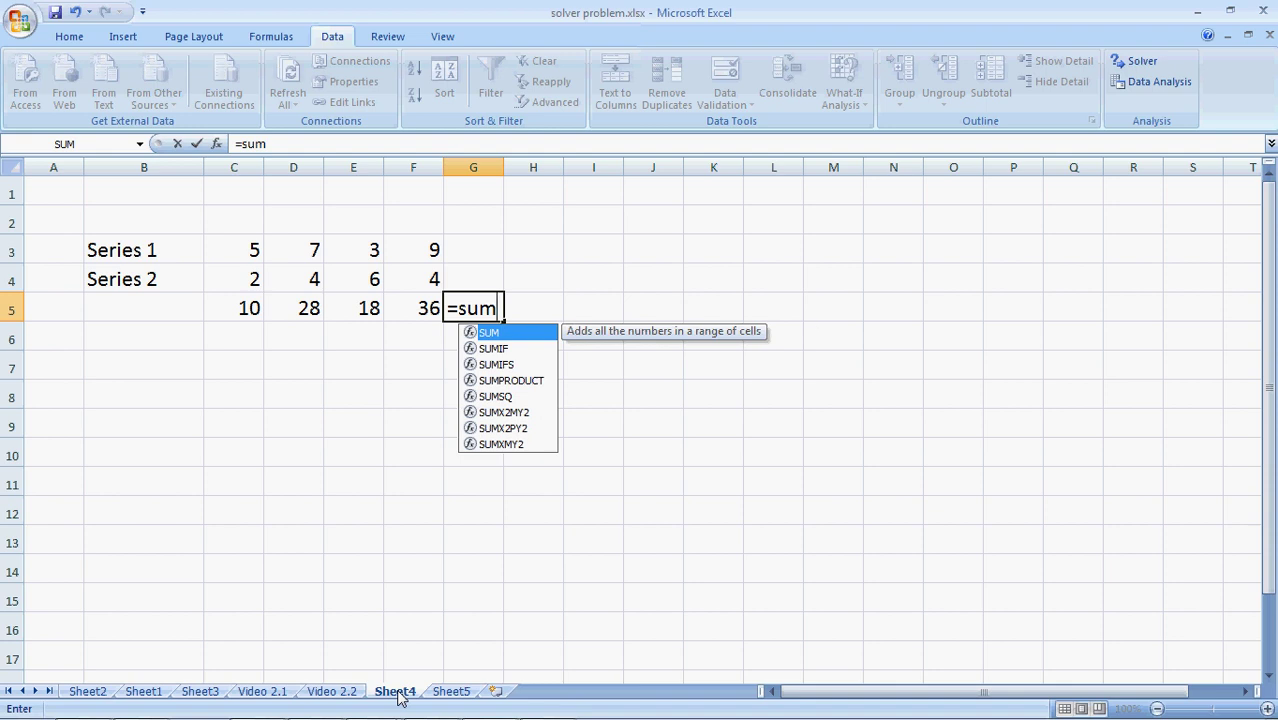
key("Left")
key("Left")
key("Left")
key("Left")
key("shift+Right")
key("shift+Right")
key("shift+Right")
type(")")
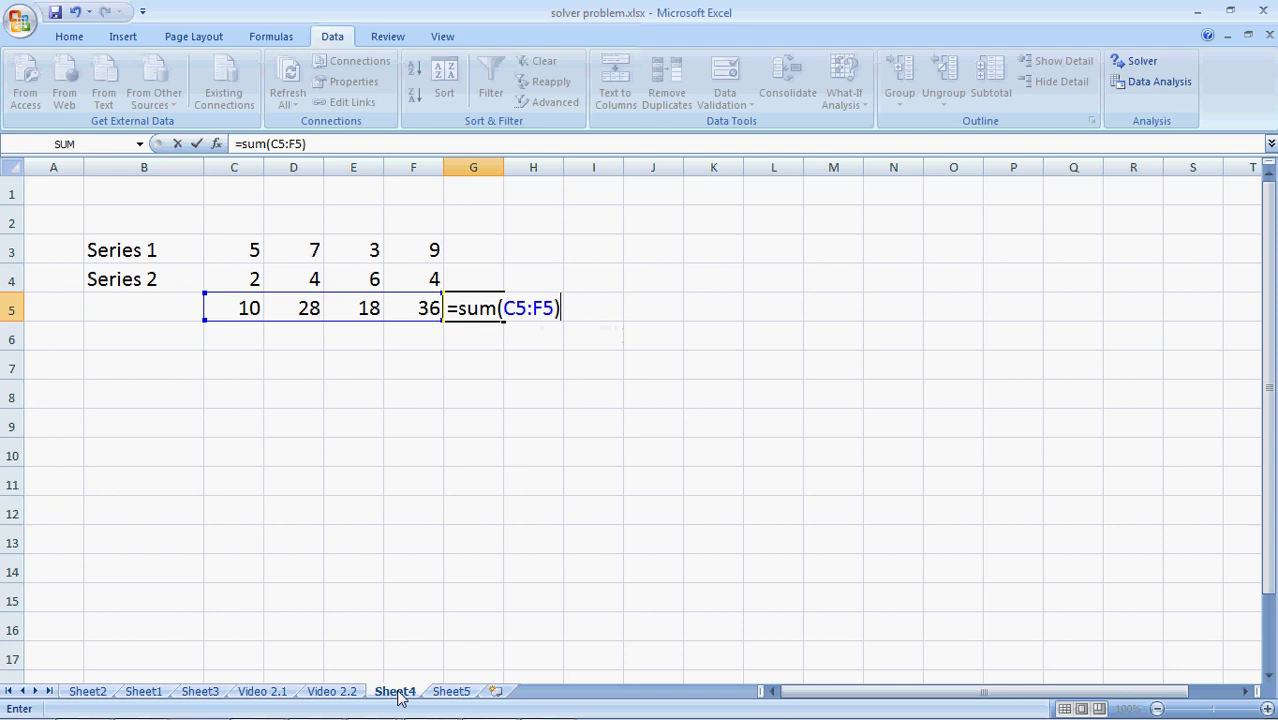
key("Return")
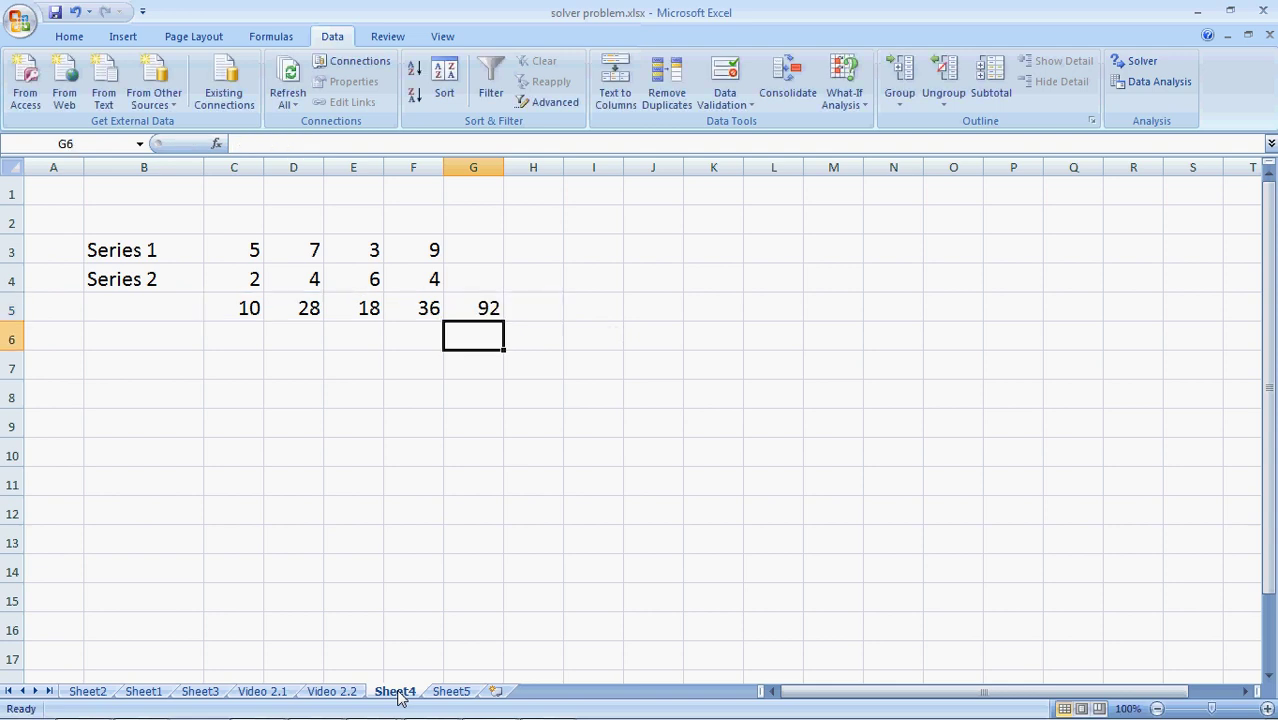
key("Up")
key("Up")
key("Up")
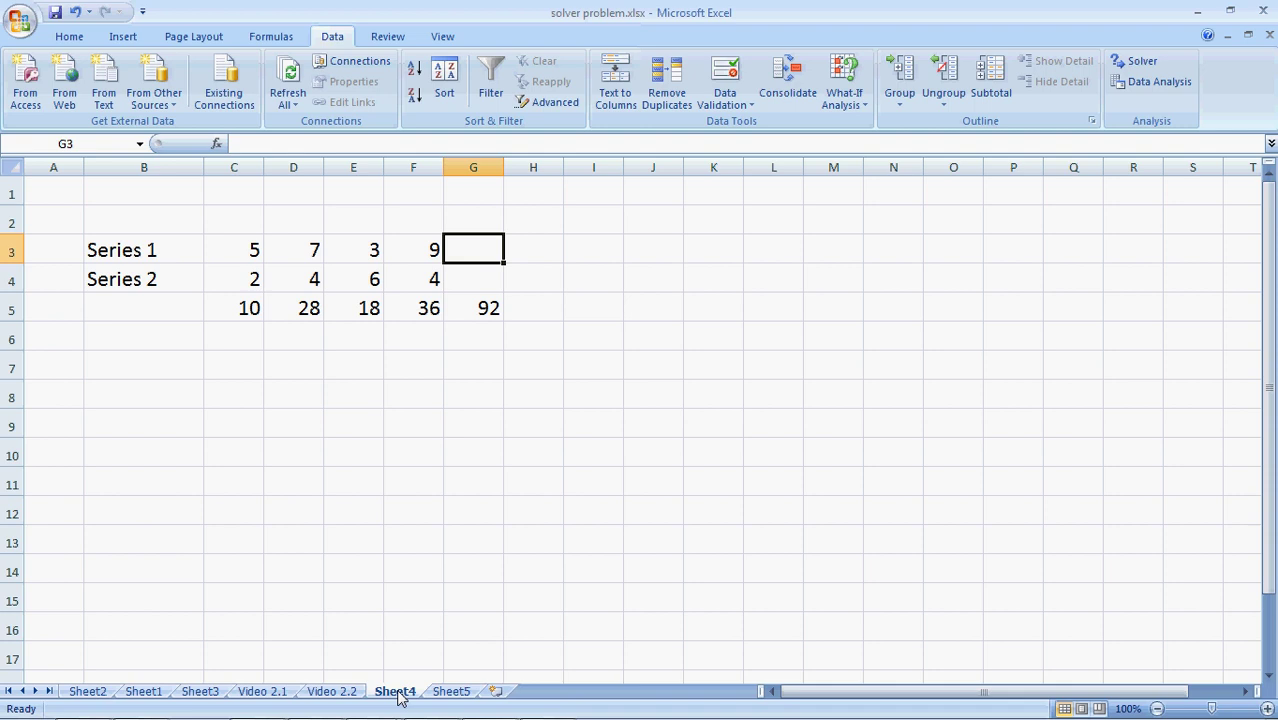
- Enter =SUMPRODUCT(C3:F3,C4:F4) in G3, returning 92 like the G5 total
type("=")
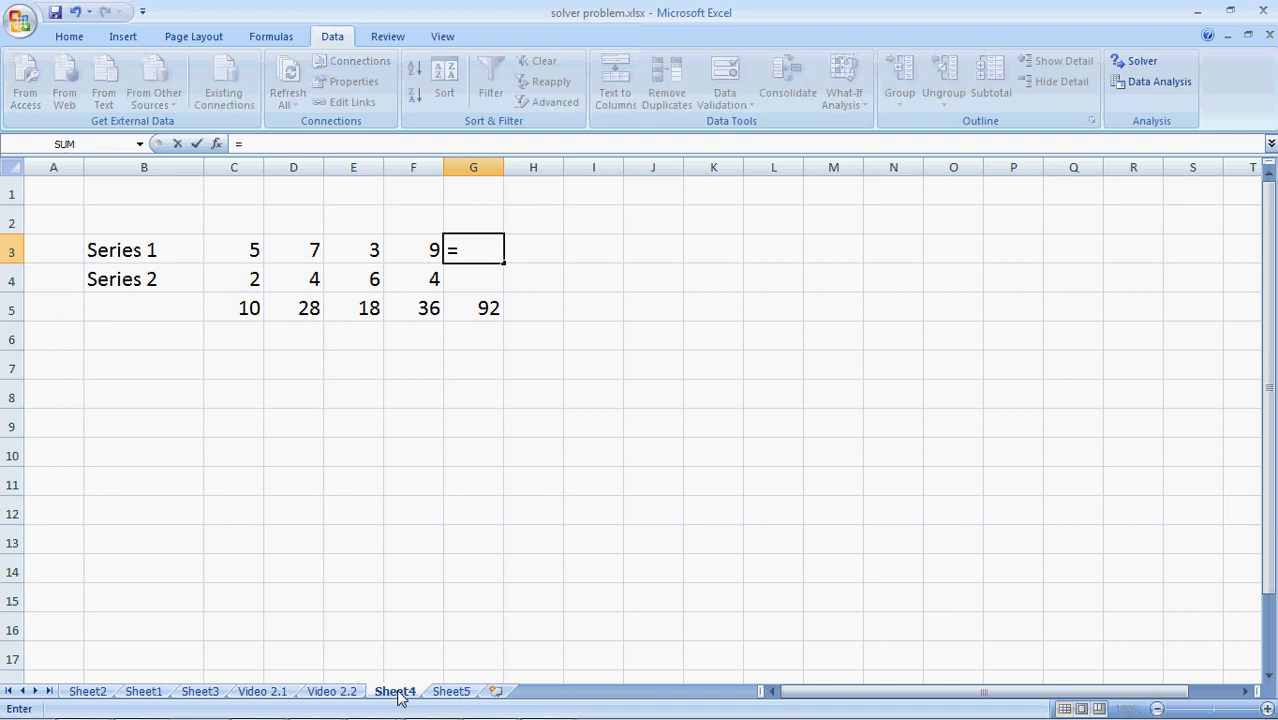
type("sumprodu")
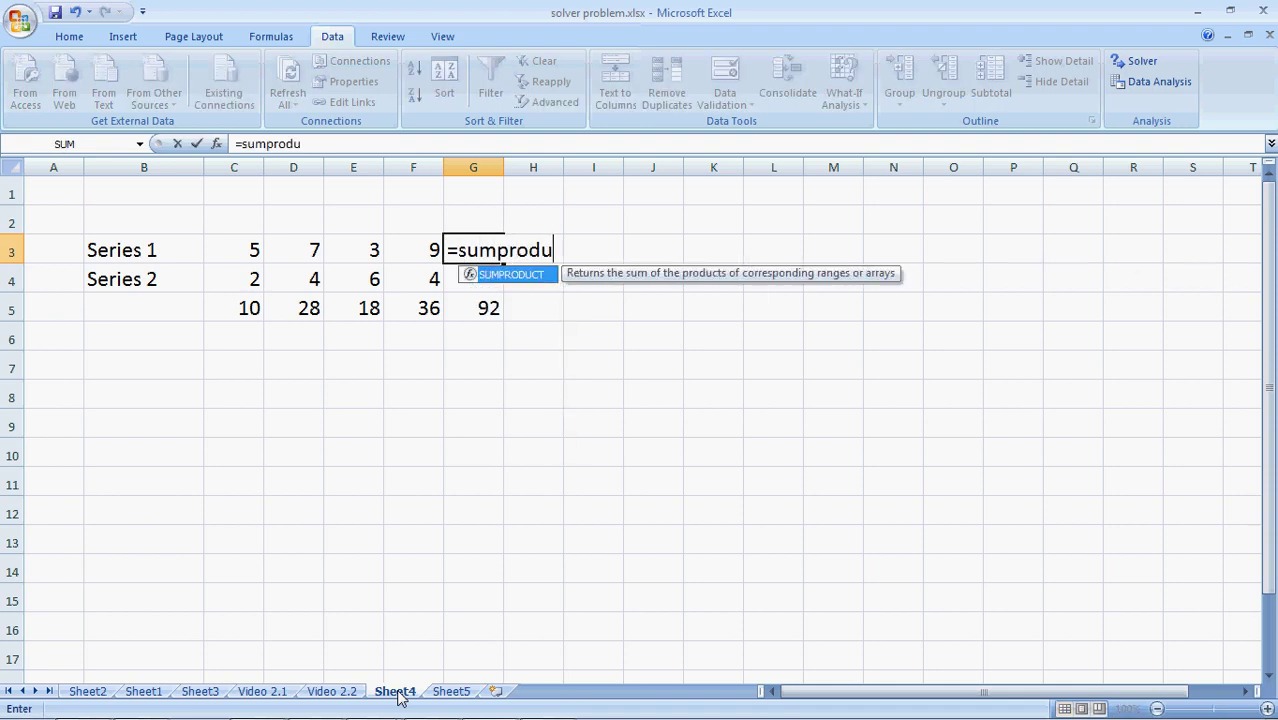
type("ct(")
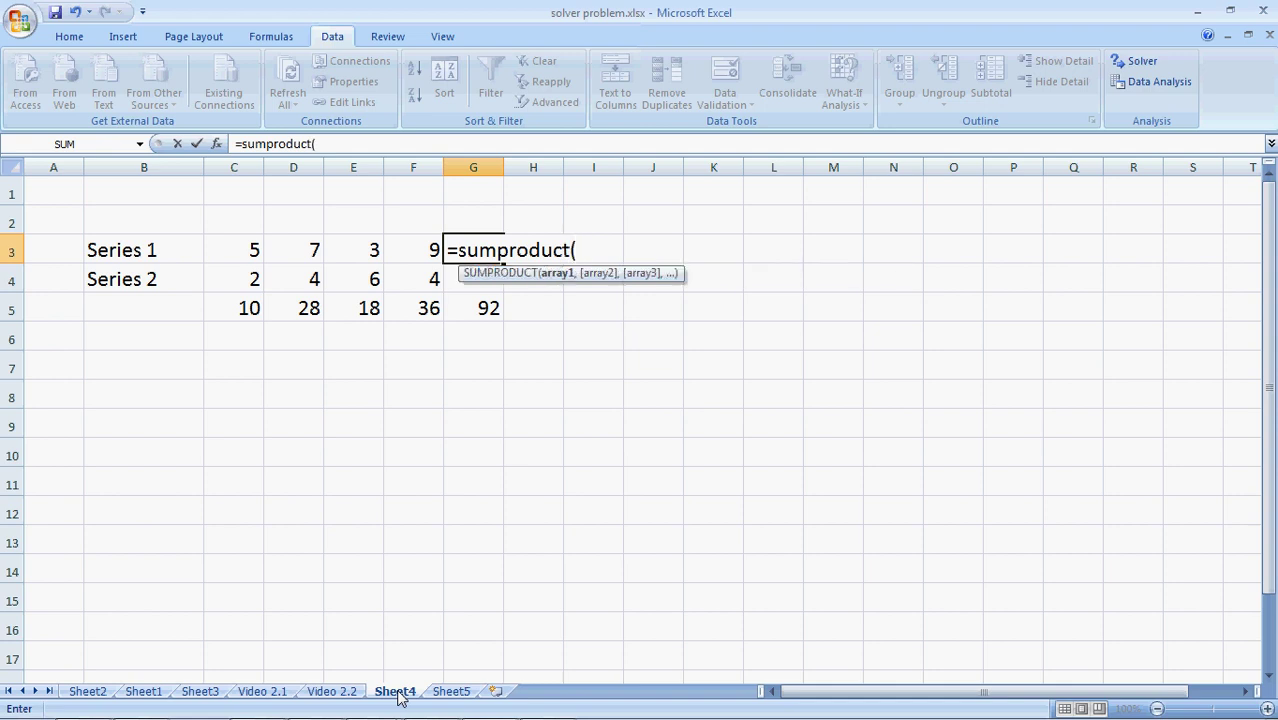
key("Left")
key("Left")
key("Left")
key("Left")
key("shift+Right")
key("shift+Right")
key("shift+Right")
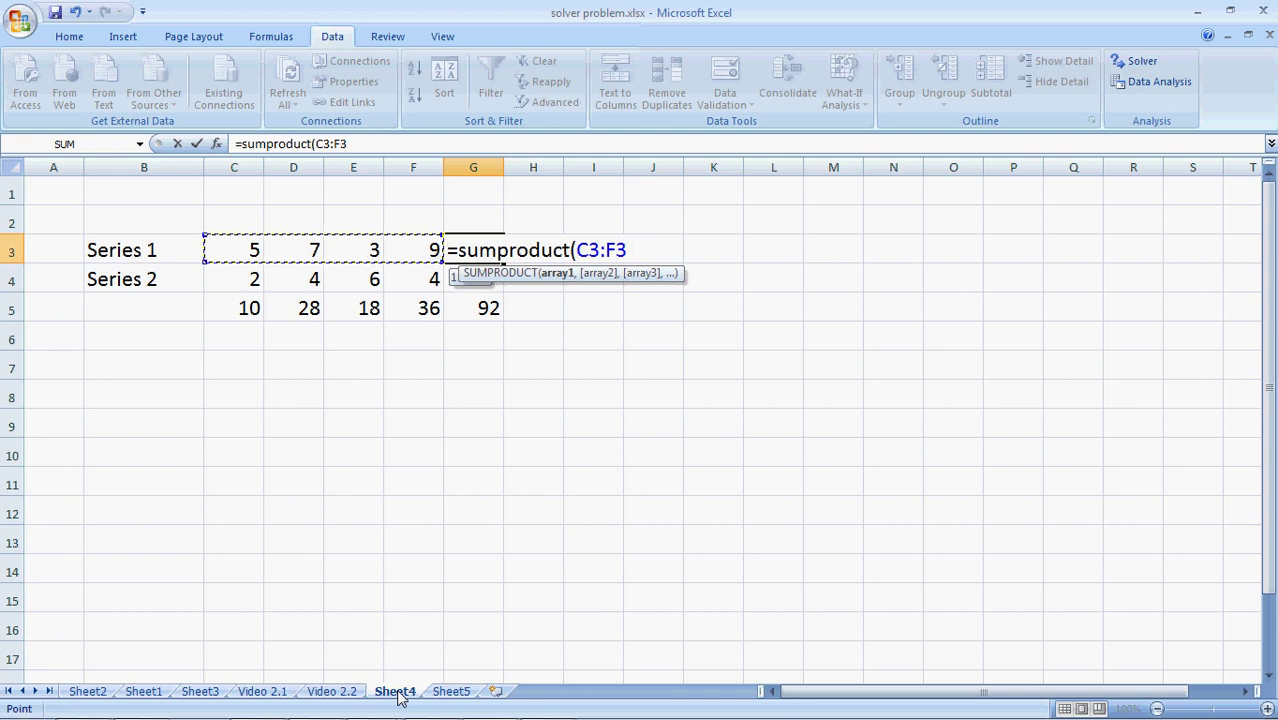
type(",")
key("Down")
key("Left")
key("Left")
key("Left")
key("Left")
key("shift+Right")
key("shift+Right")
key("shift+Right")
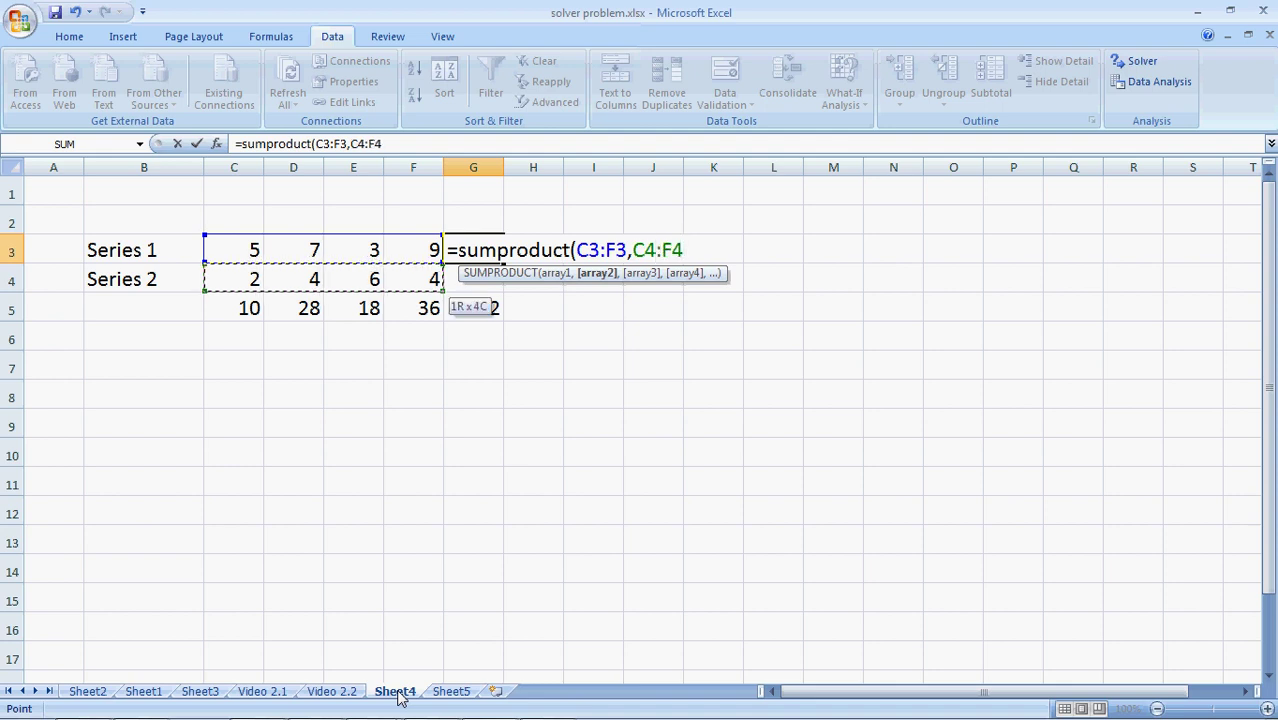
type(")")
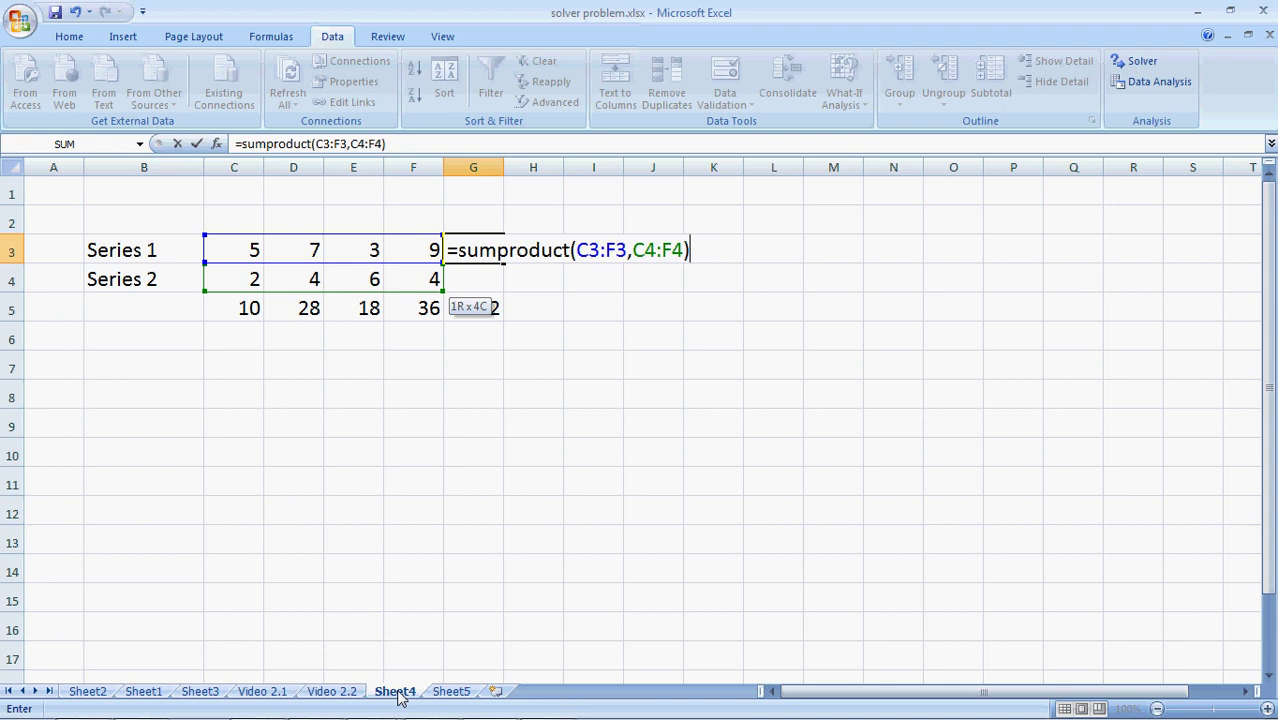
key("Return")
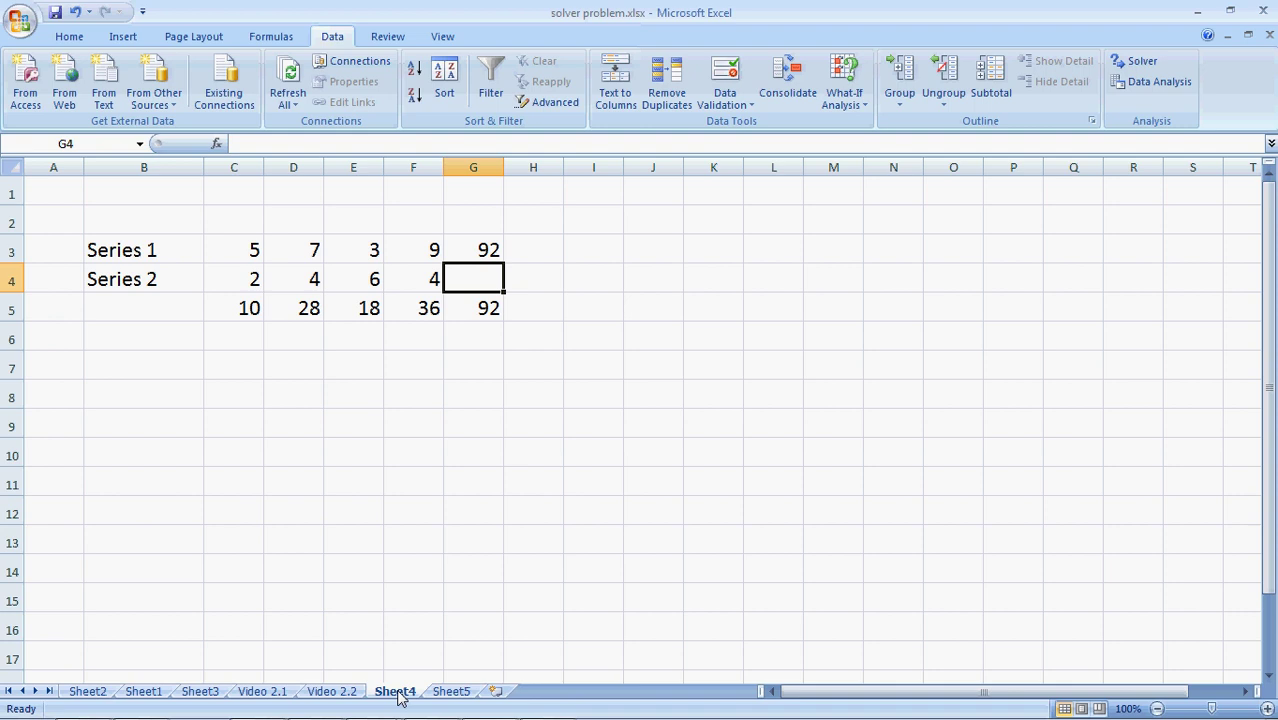
left_click(335, 691)
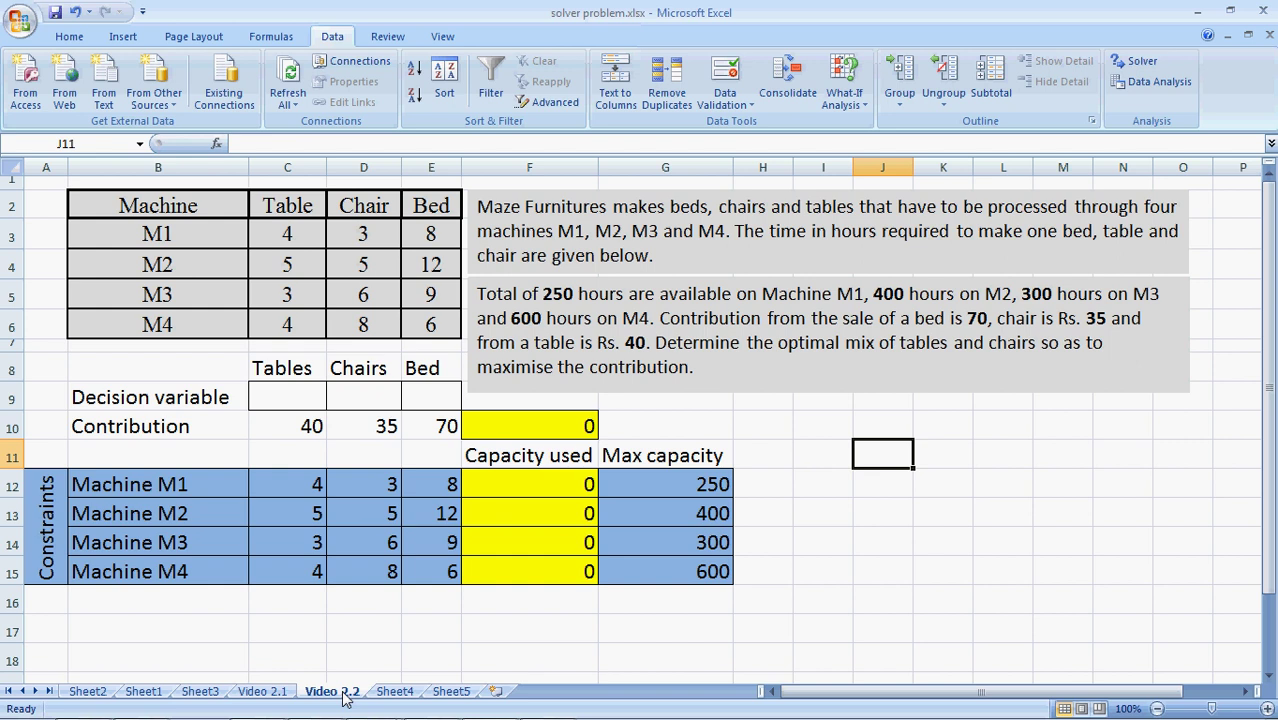
left_click(296, 232)
key("Right")
key("Right")
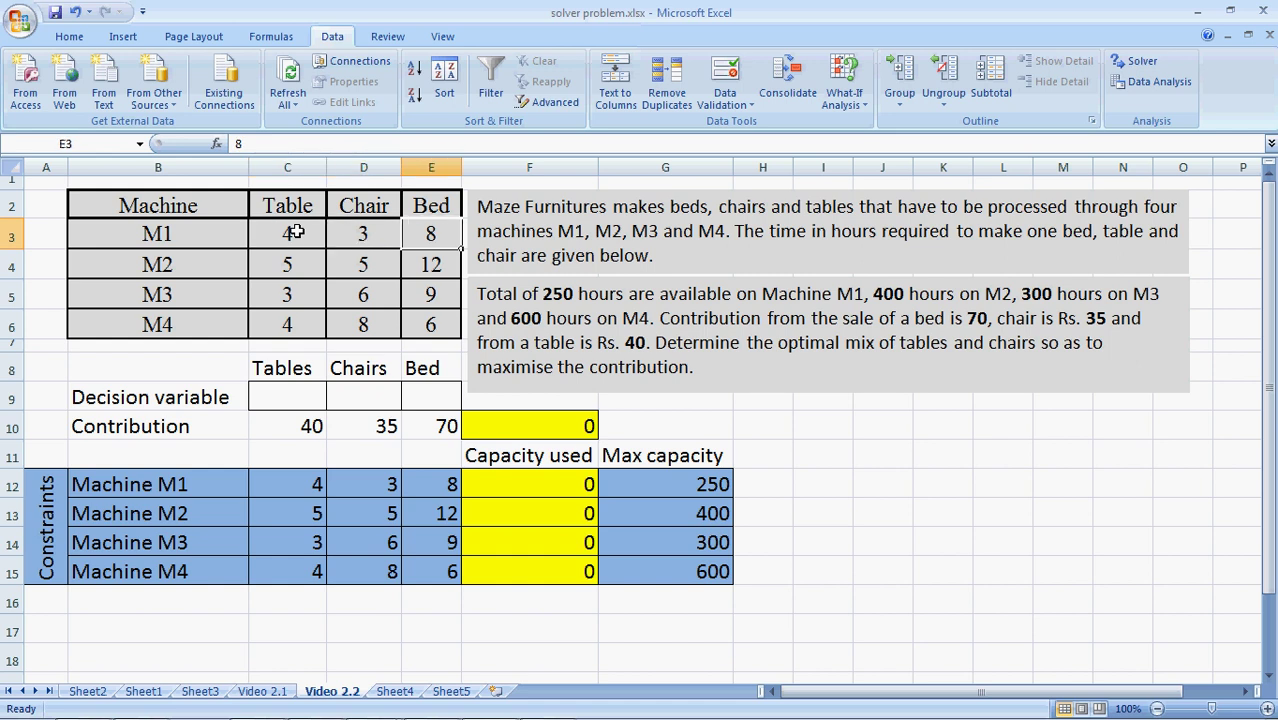
key("Down")
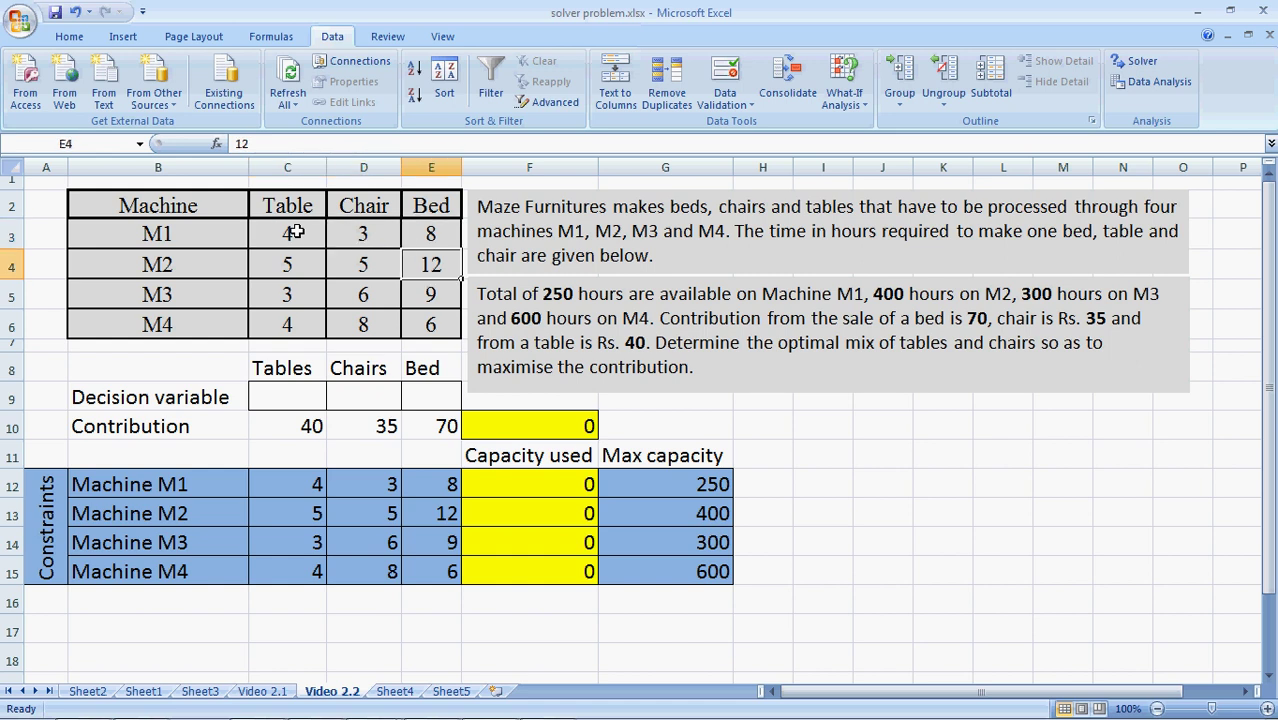
key("Down")
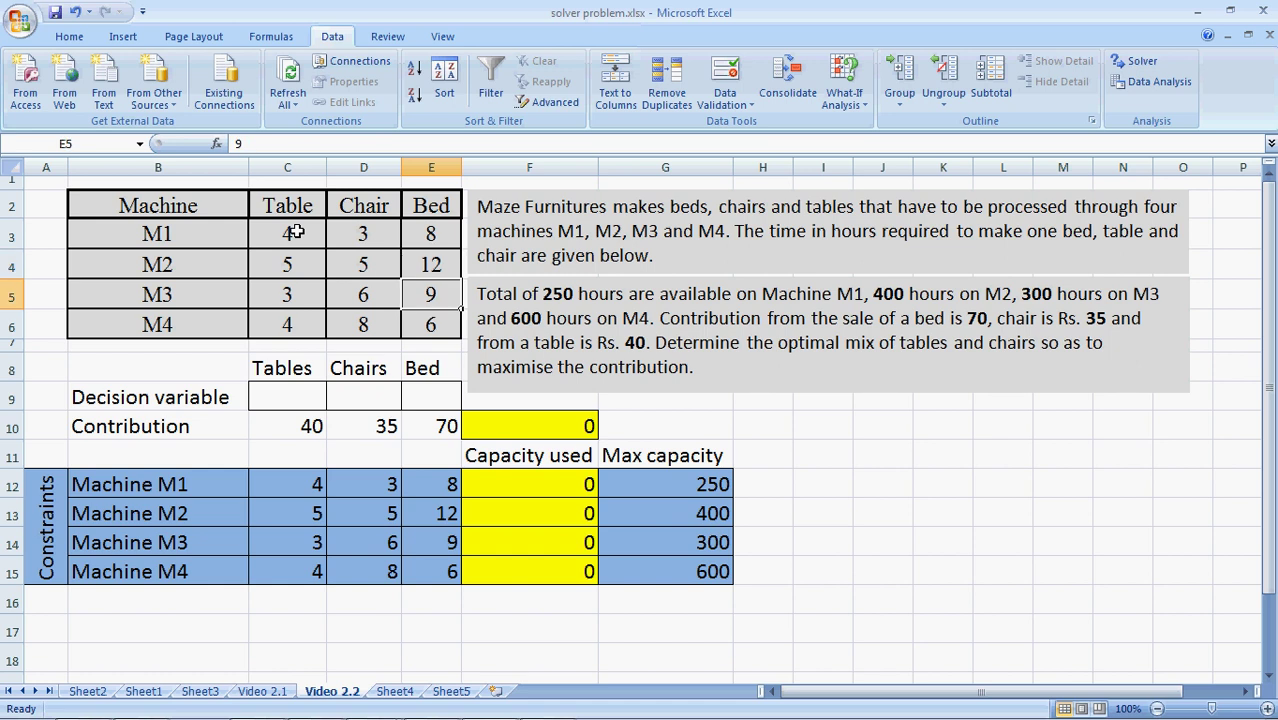
key("Down")
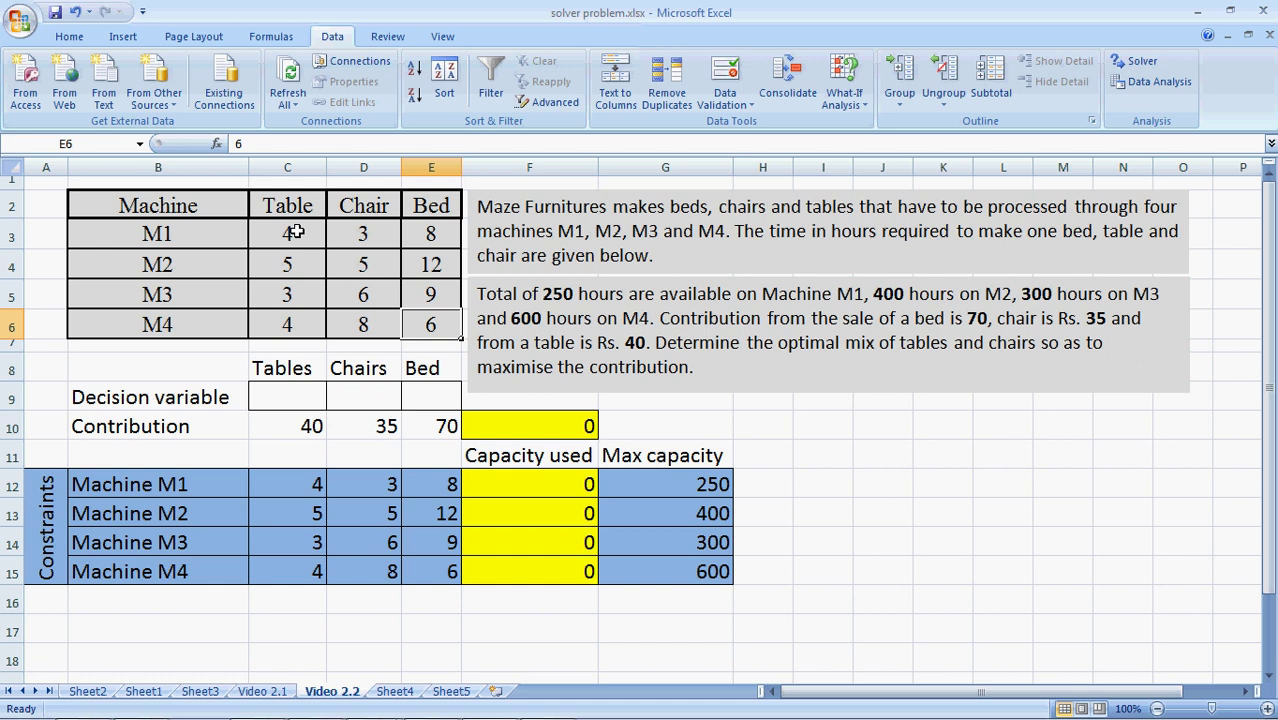
key("Left")
key("Up")
key("Up")
key("Up")
key("Left")
key("shift+Right")
key("shift+Down")
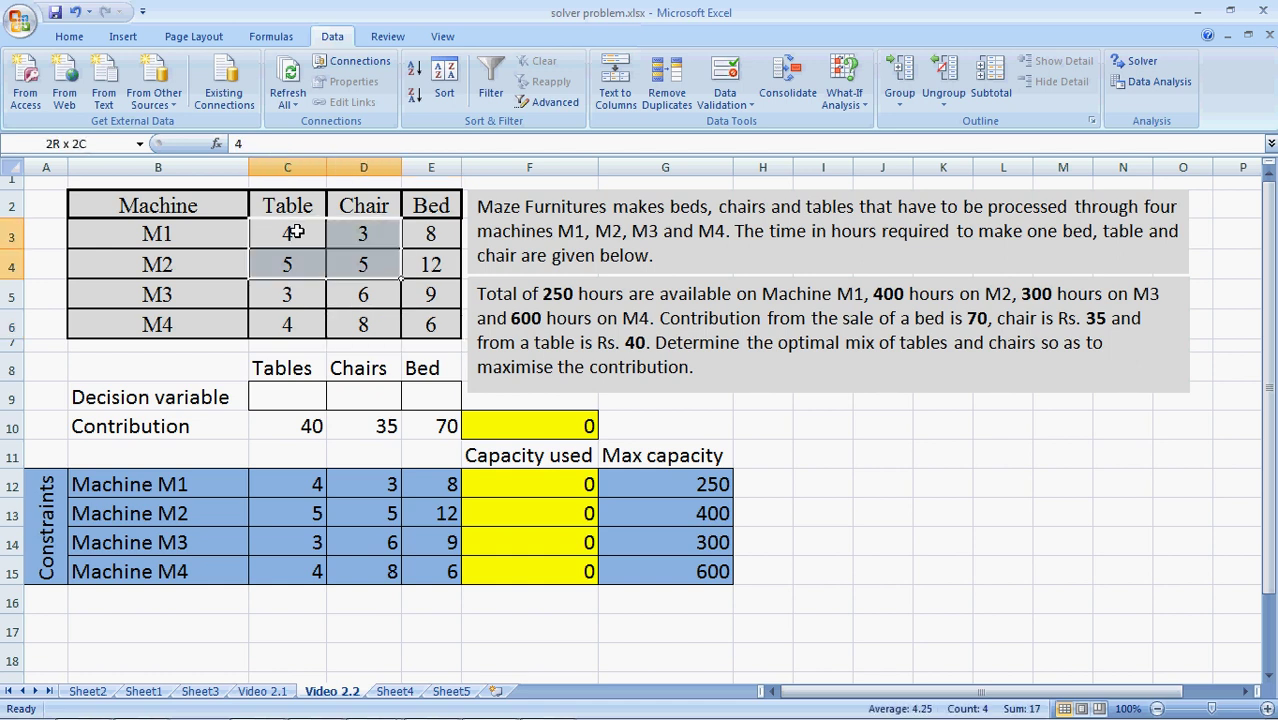
key("shift+Down")
key("shift+Down")
key("ctrl+Down")
key("ctrl+Down")
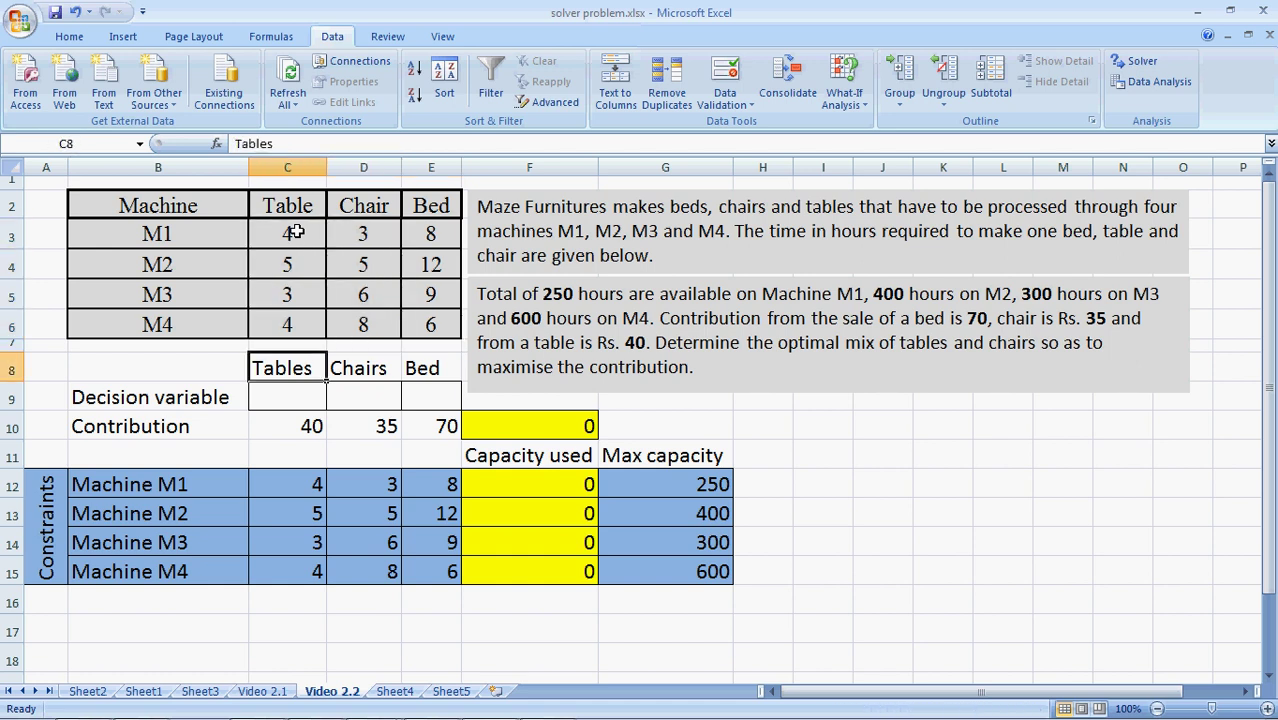
key("ctrl+Down")
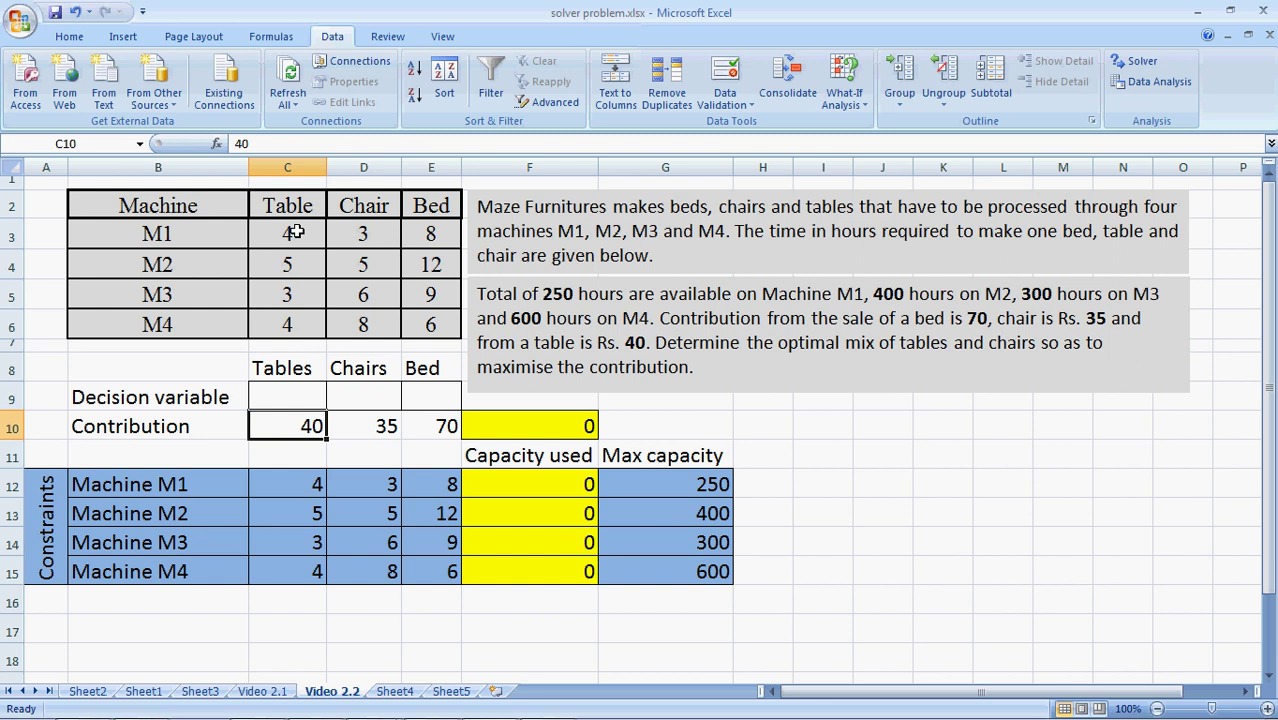
key("Right")
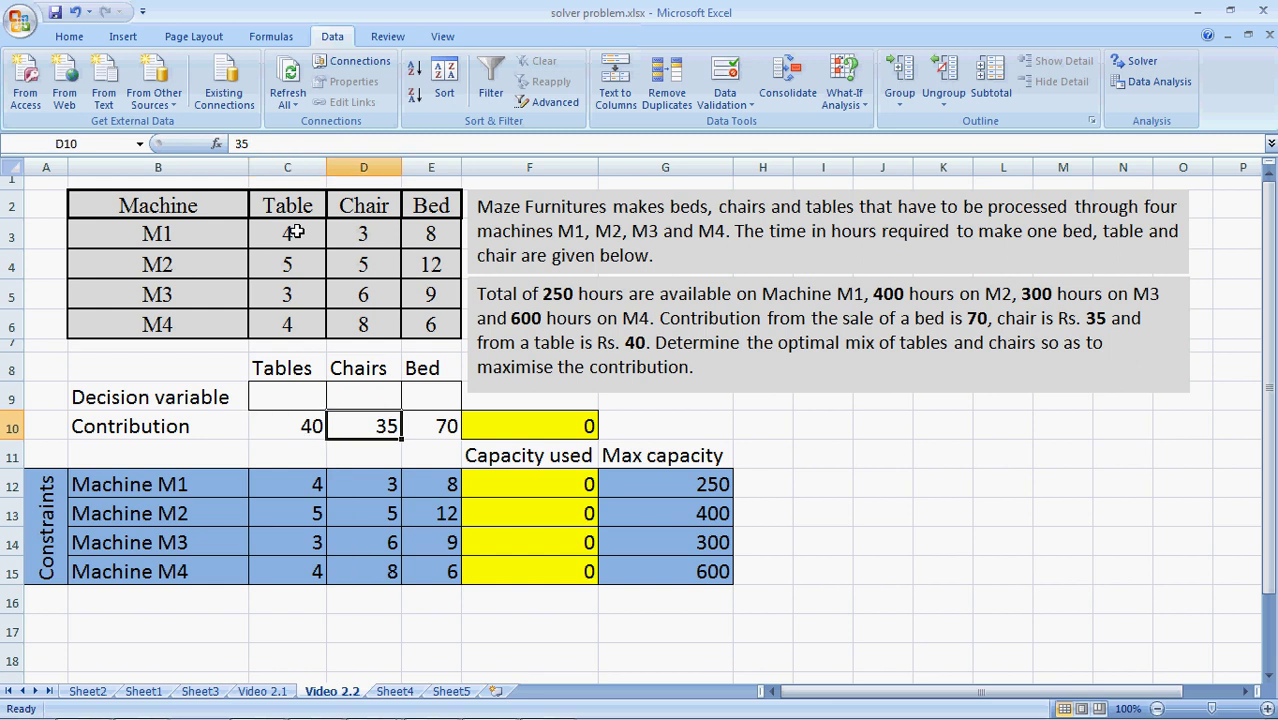
key("Right")
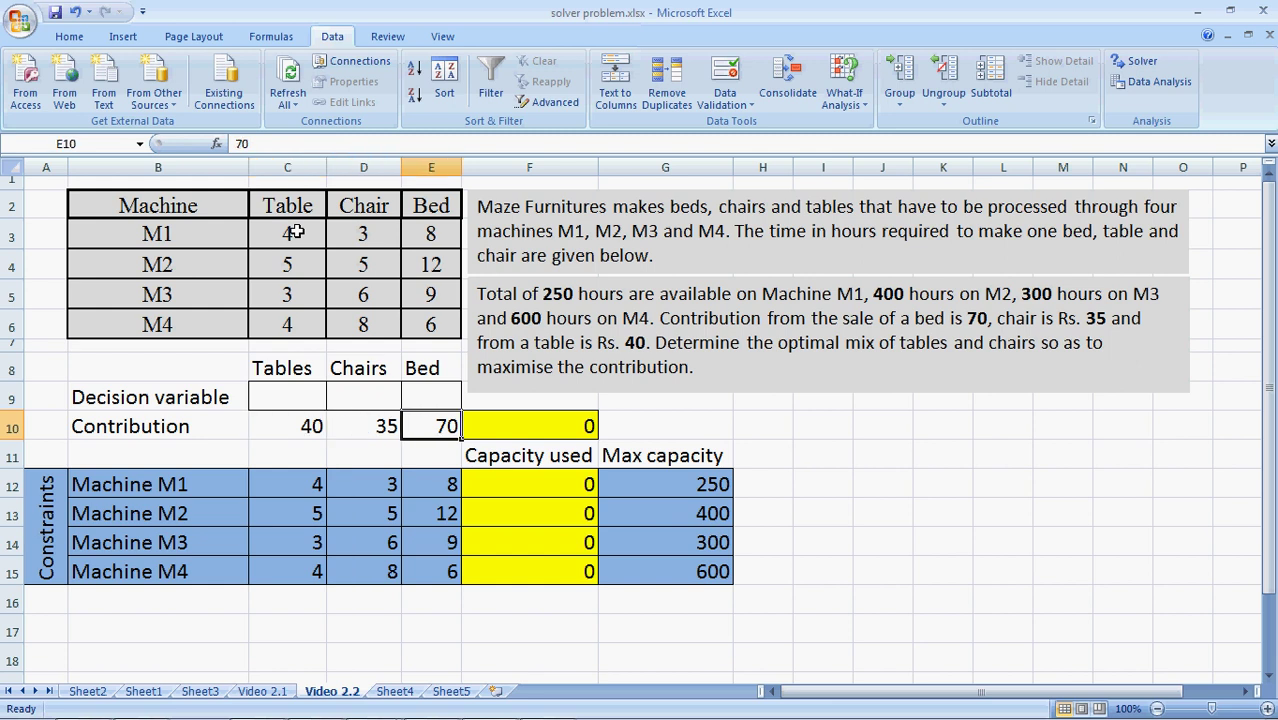
key("Down")
key("Down")
key("Down")
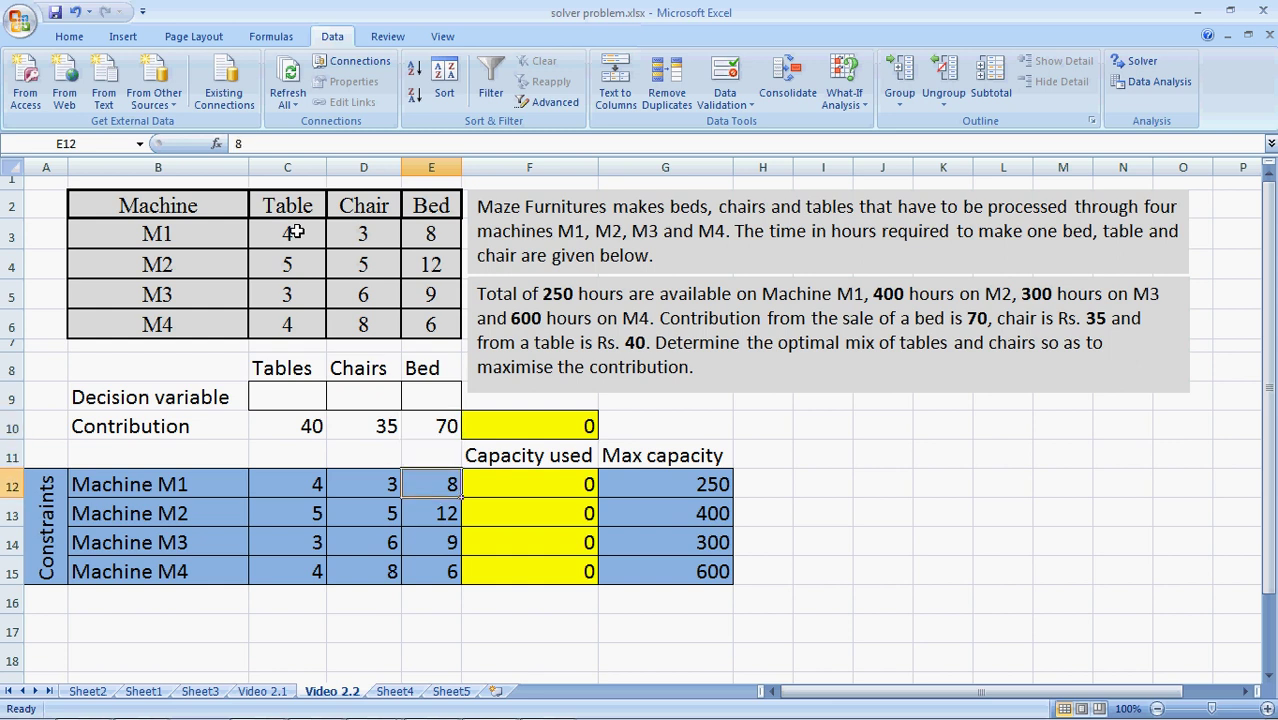
key("ctrl+Right")
key("Right")
key("Left")
key("Up")
key("Up")
key("Down")
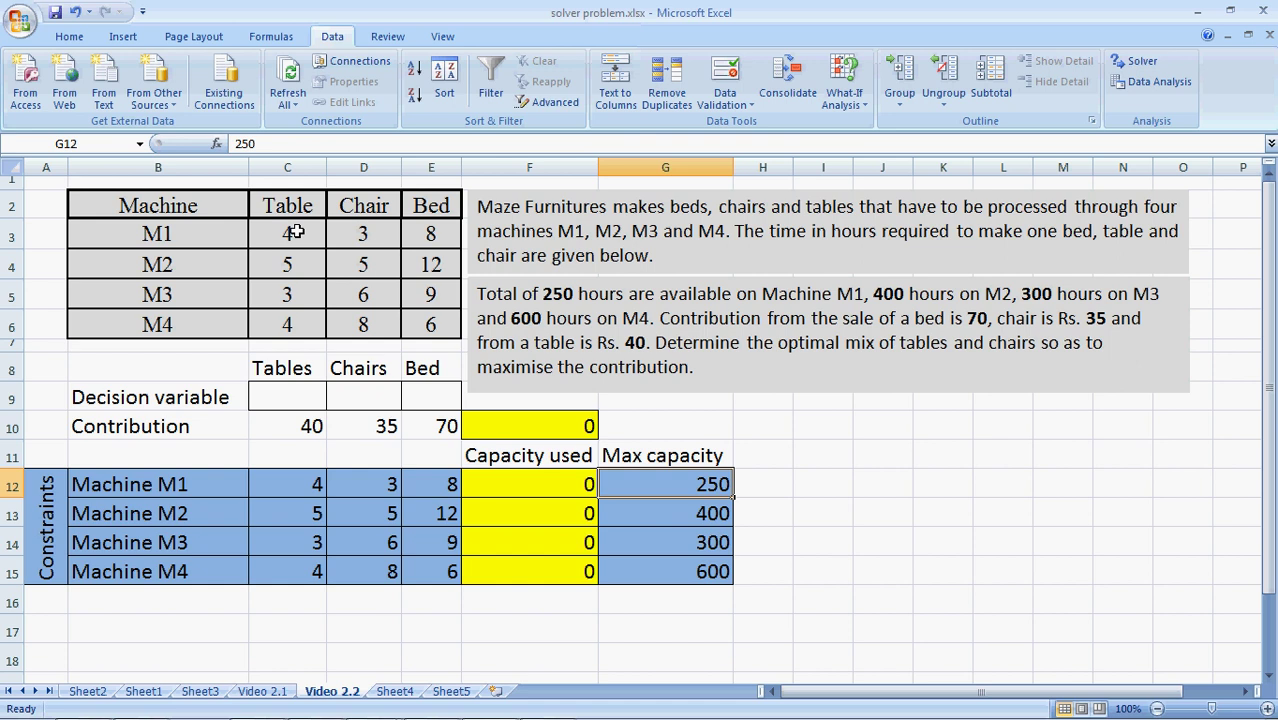
key("Down")
key("Down")
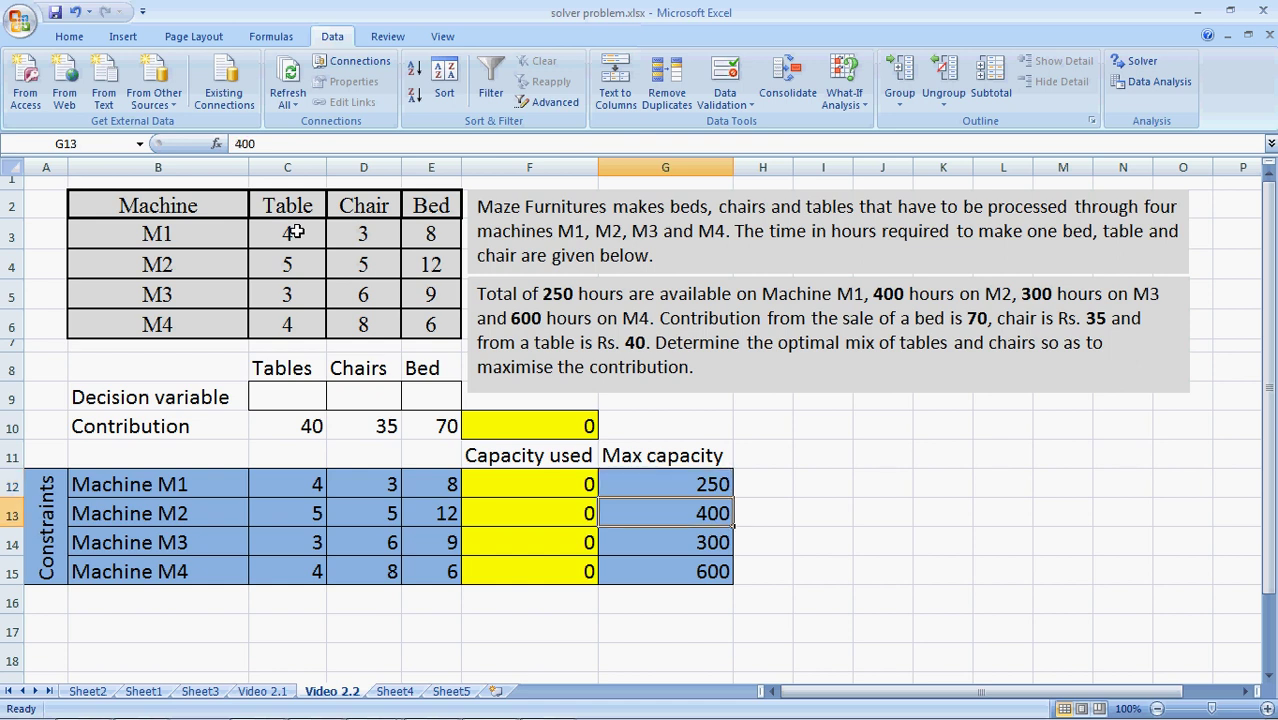
key("Down")
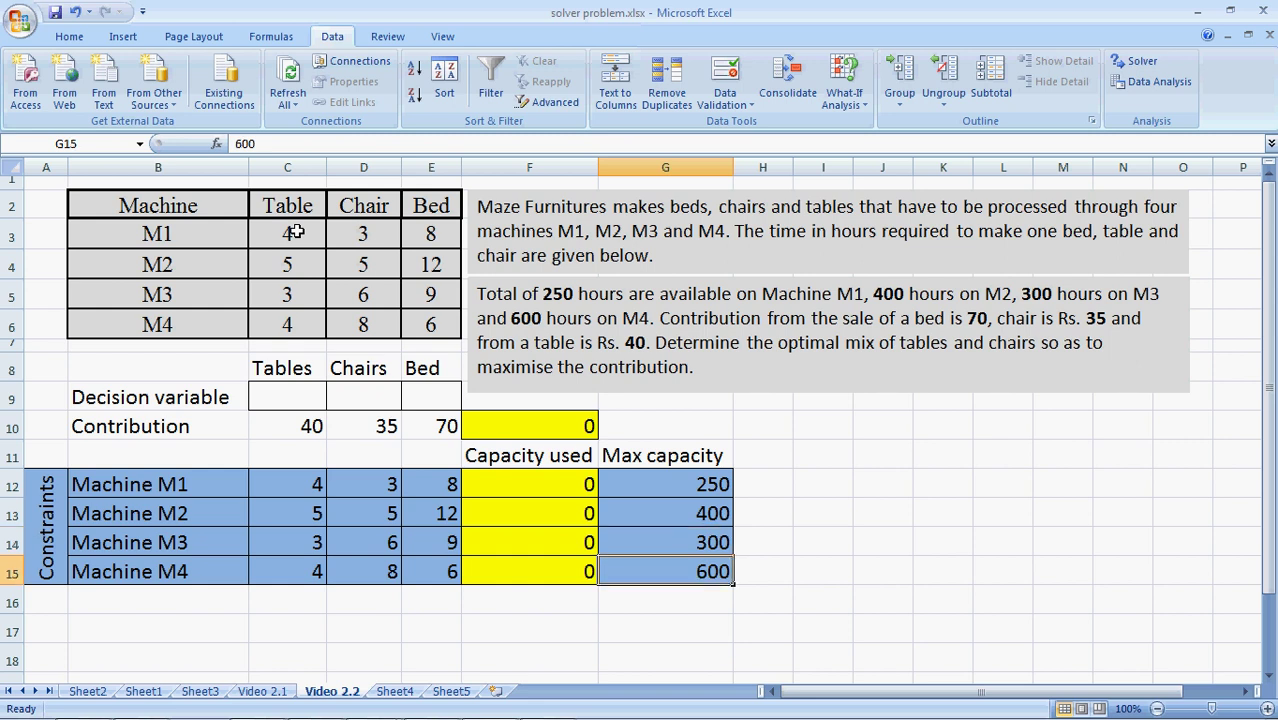
left_click(283, 400)
key("Right")
key("Right")
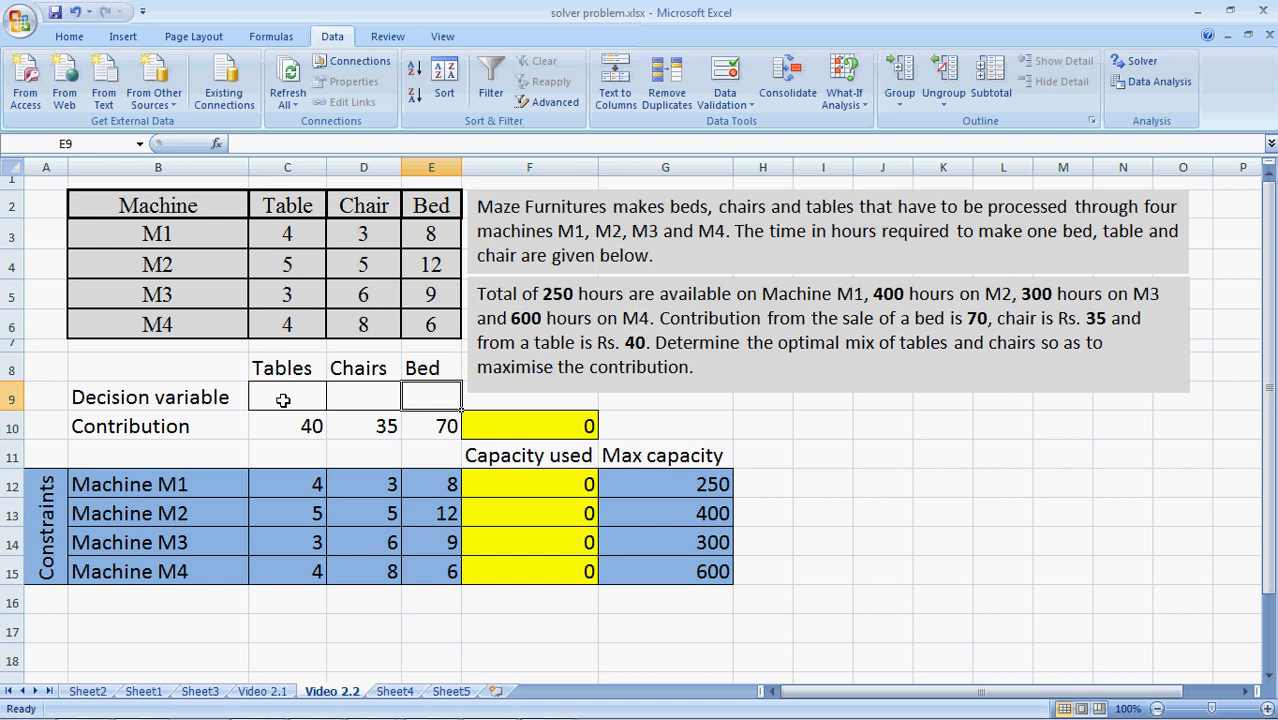
left_click(522, 432)
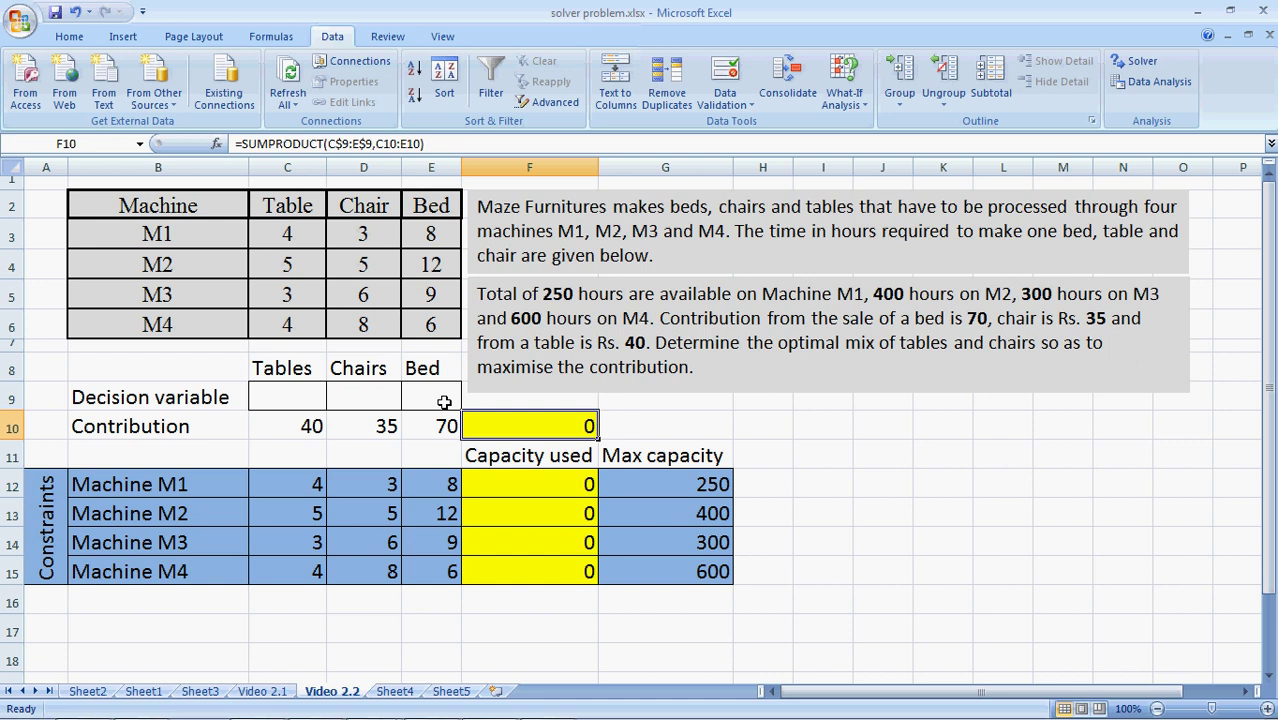
- Re-enter F10 as =SUMPRODUCT(C9:E9,C10:E10) so it computes total contribution
type("=")
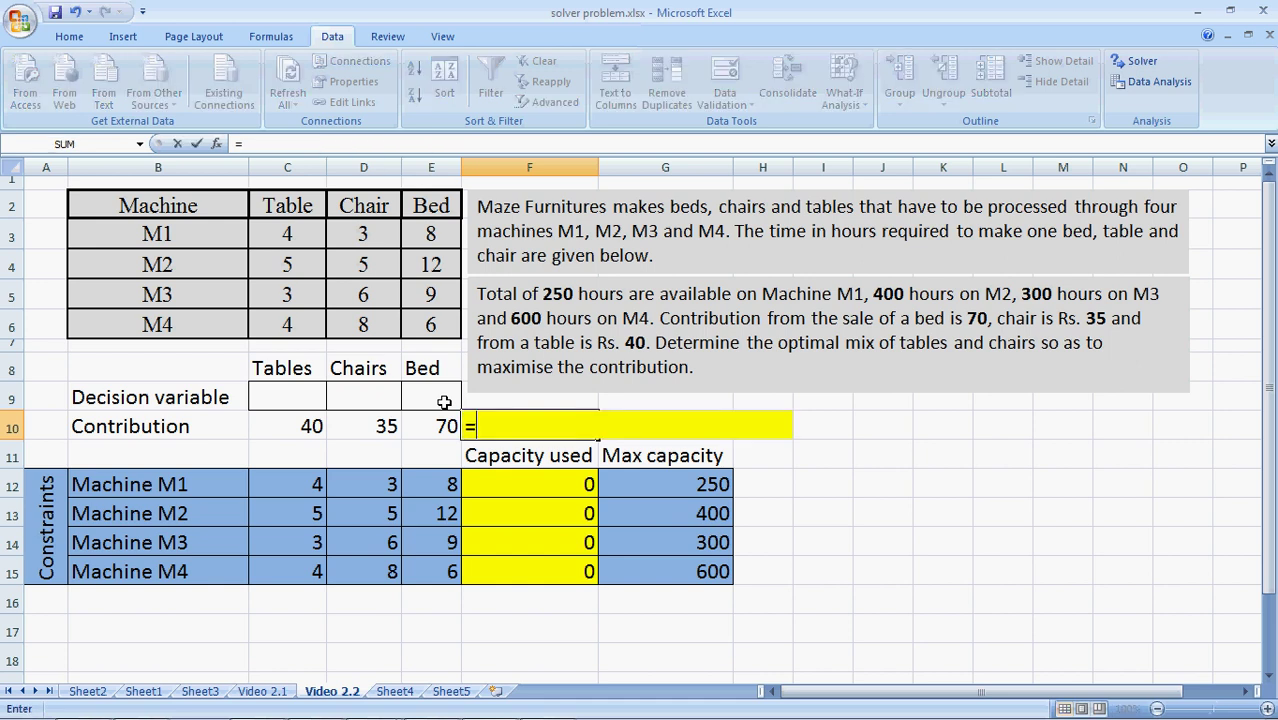
type("sumproduct")
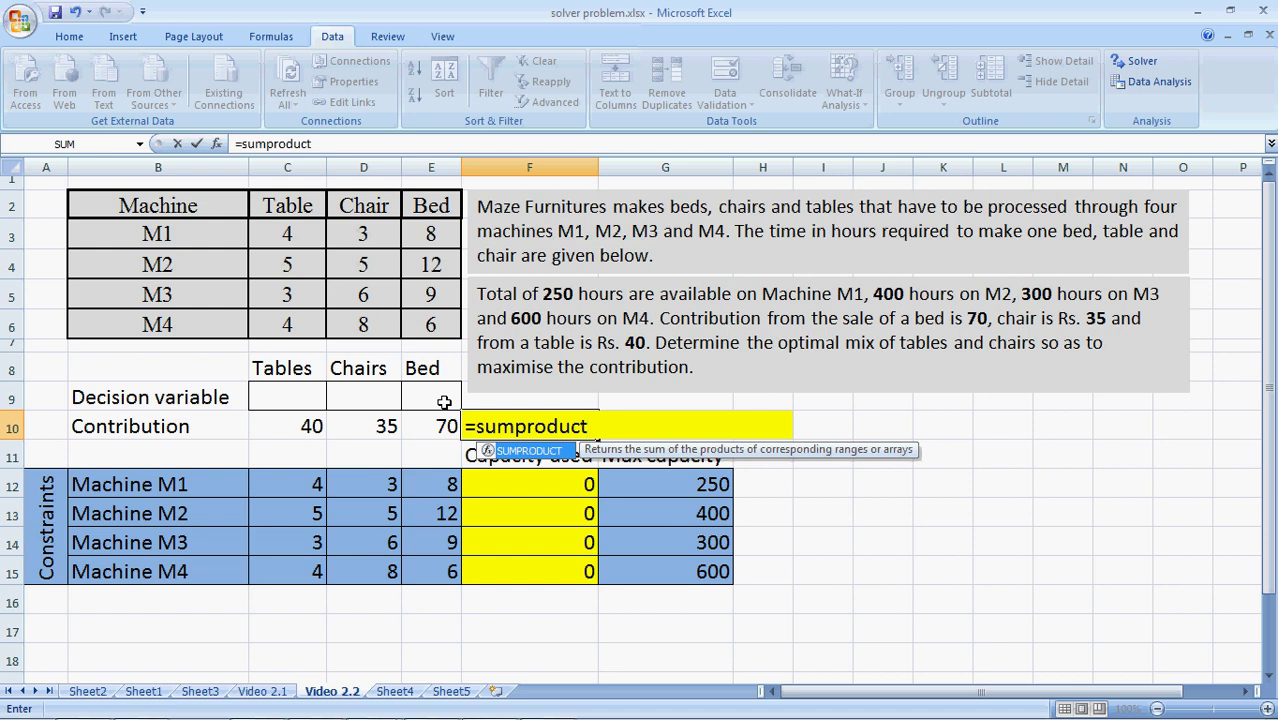
type("(")
key("Left")
key("Left")
key("Left")
key("Up")
key("shift+Right")
key("shift+Right")
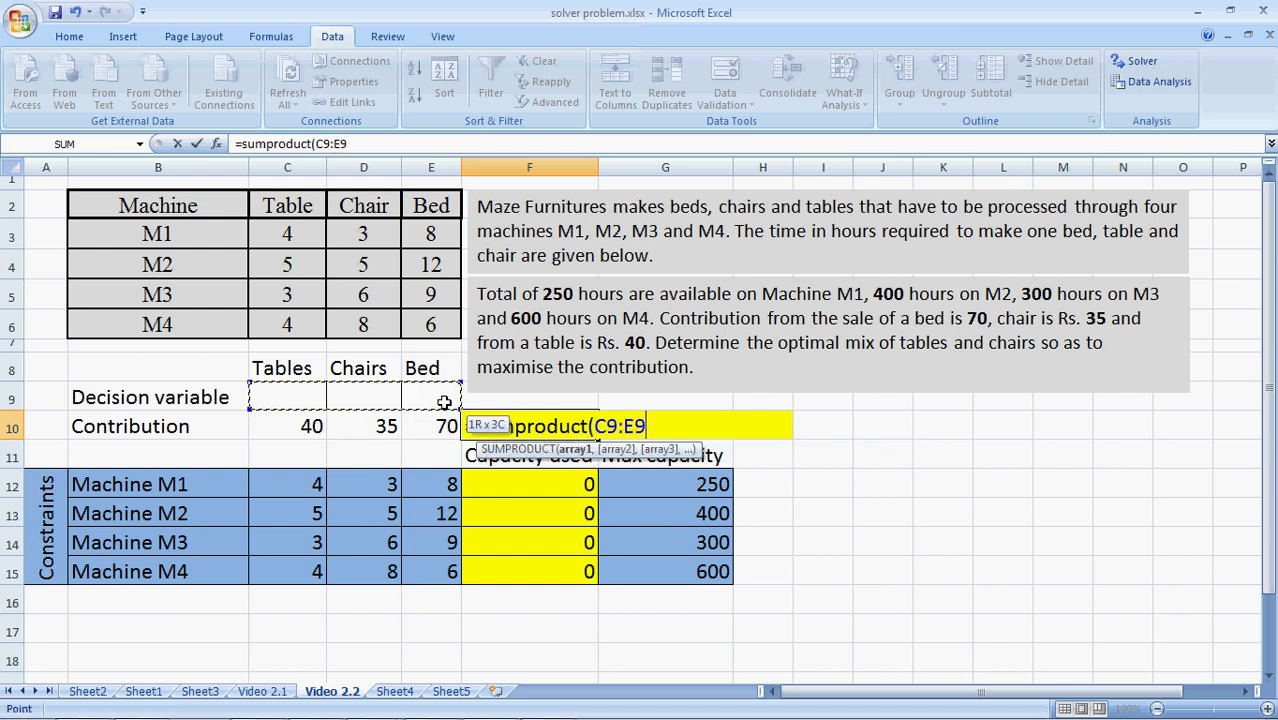
type(",")
key("Left")
key("Left")
key("Left")
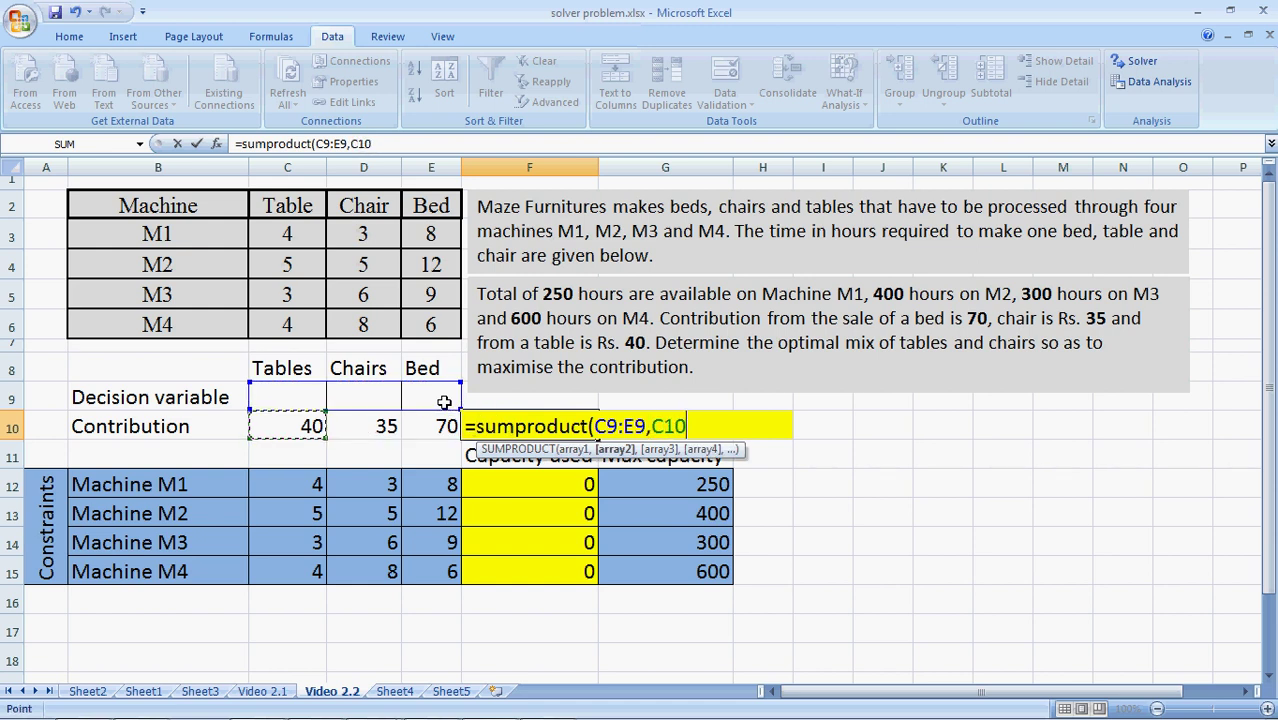
key("shift+Right")
key("shift+Right")
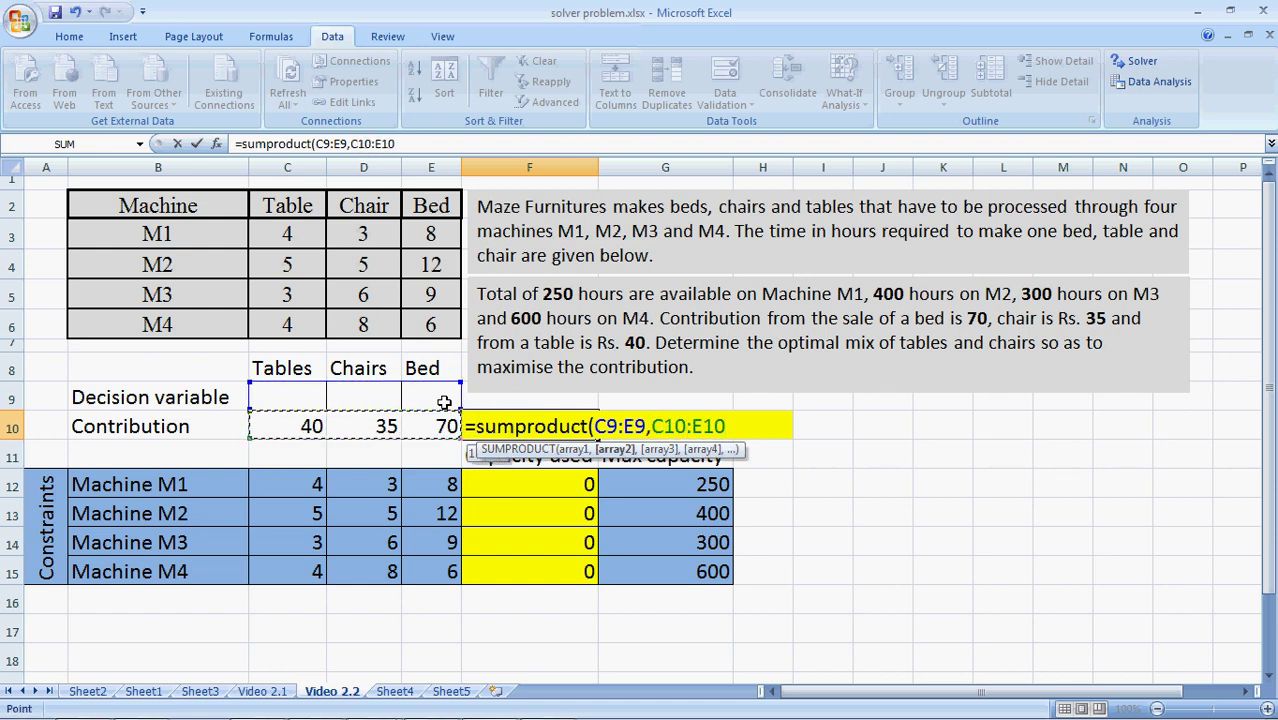
type(")")
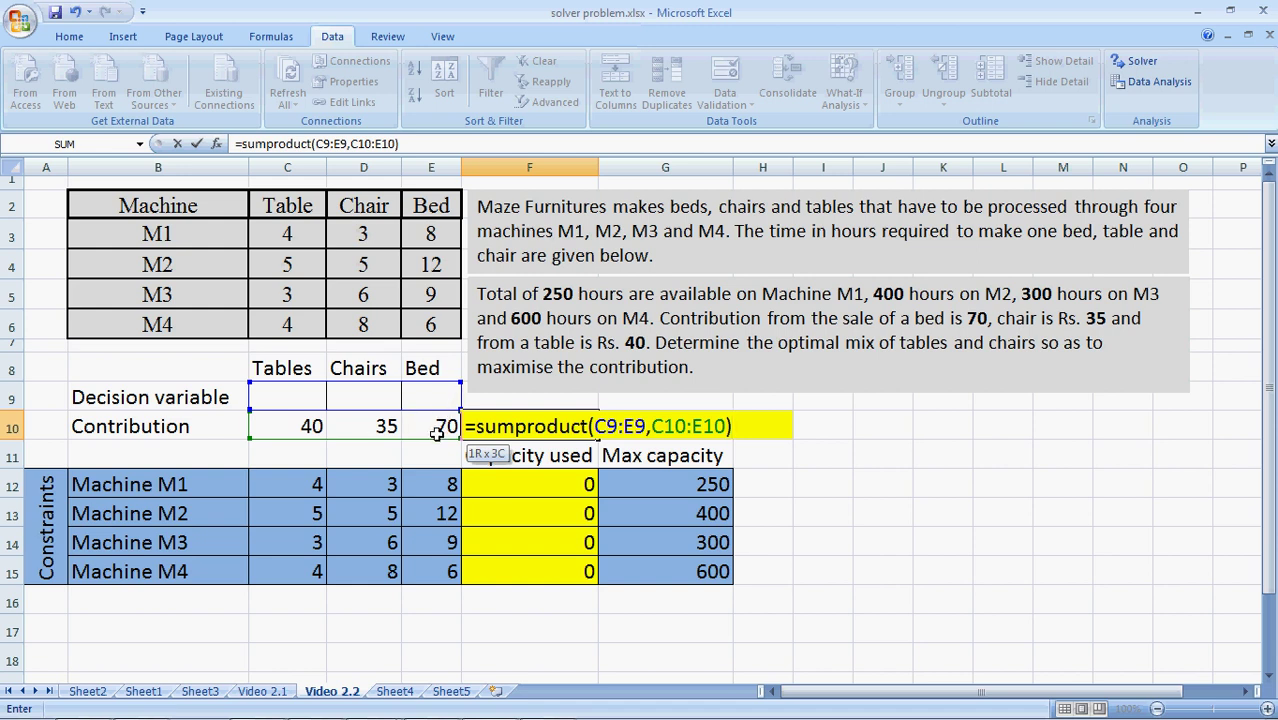
key("Return")
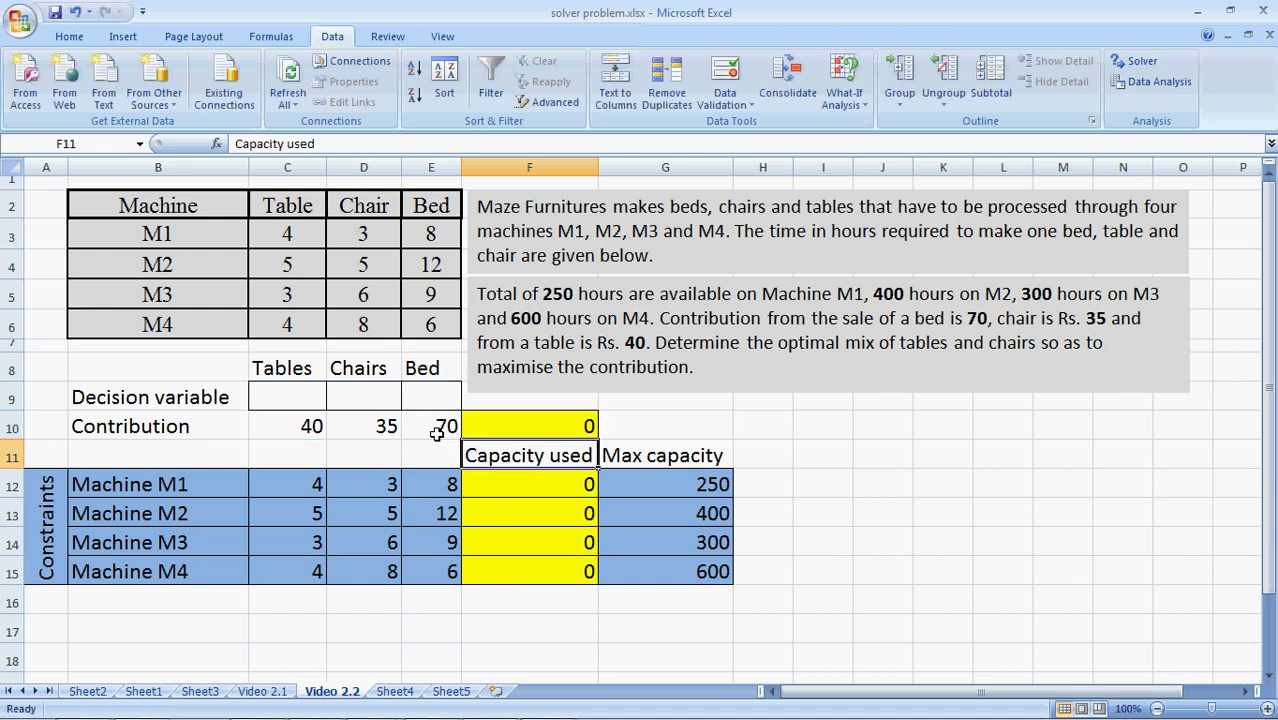
key("Up")
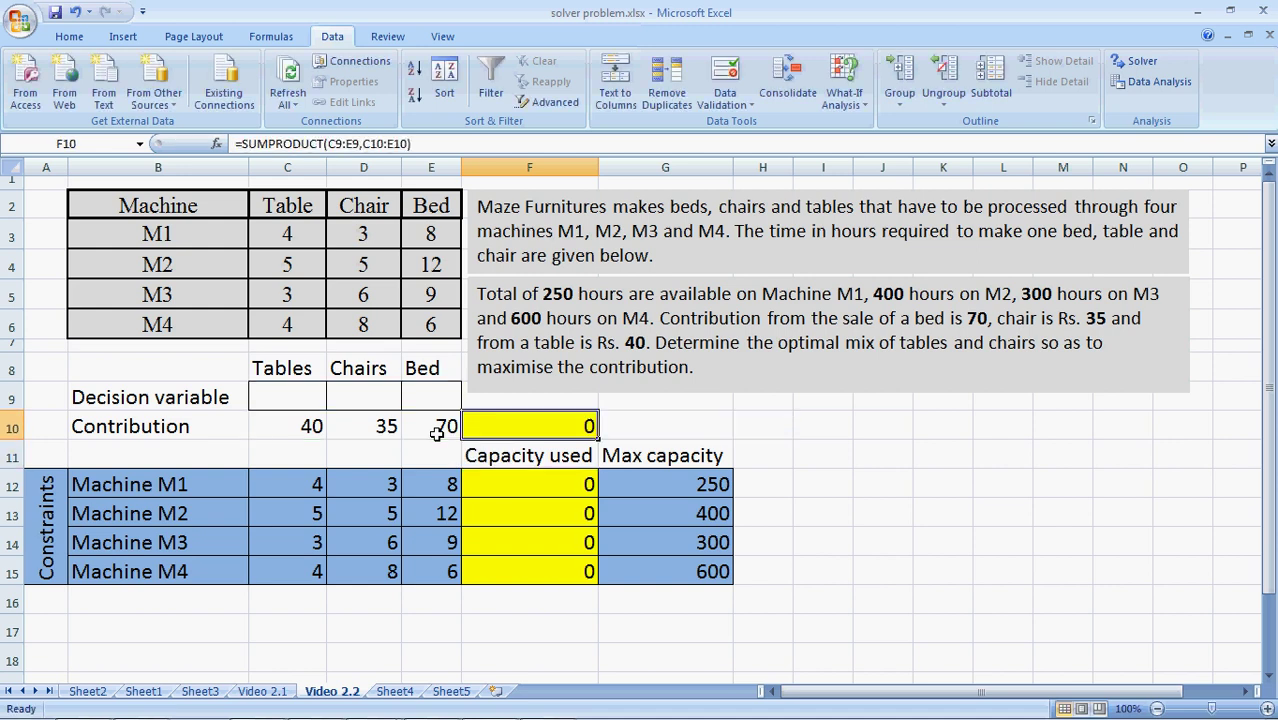
- Enter 1 as a trial quantity for beds in E9 and chairs in D9
left_click(434, 398)
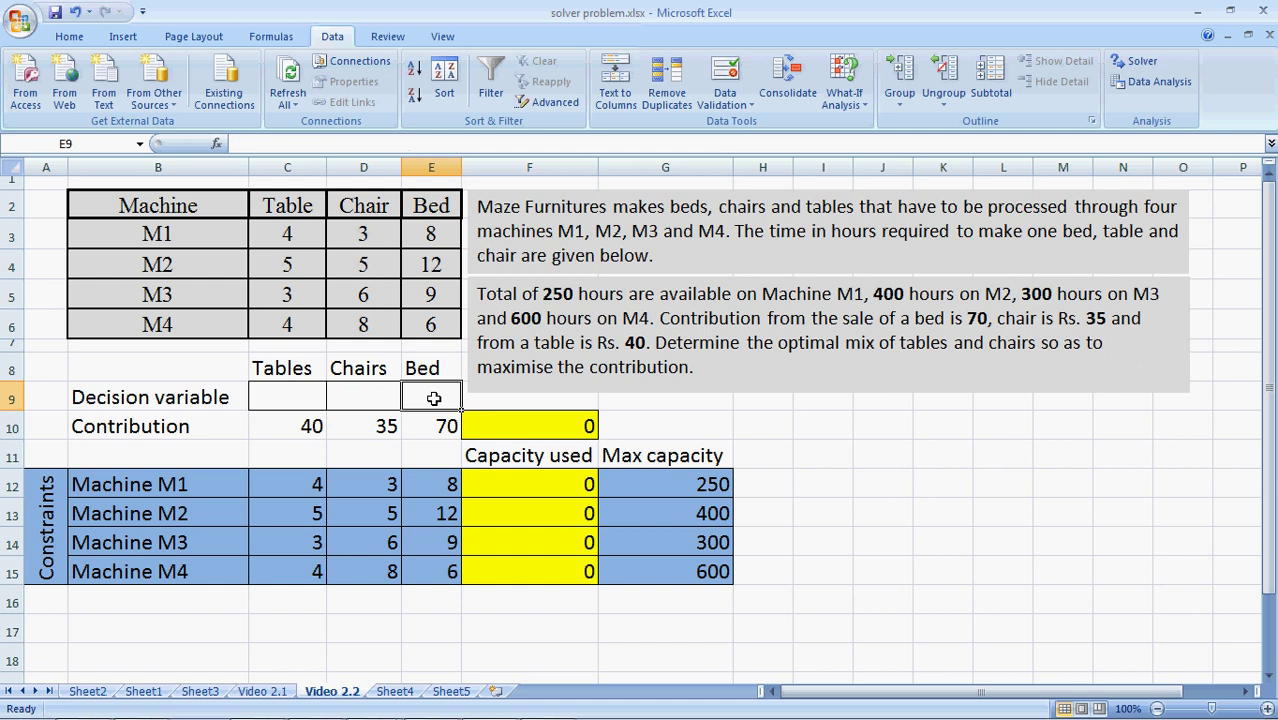
type("1")
key("Return")
key("Up")
key("Left")
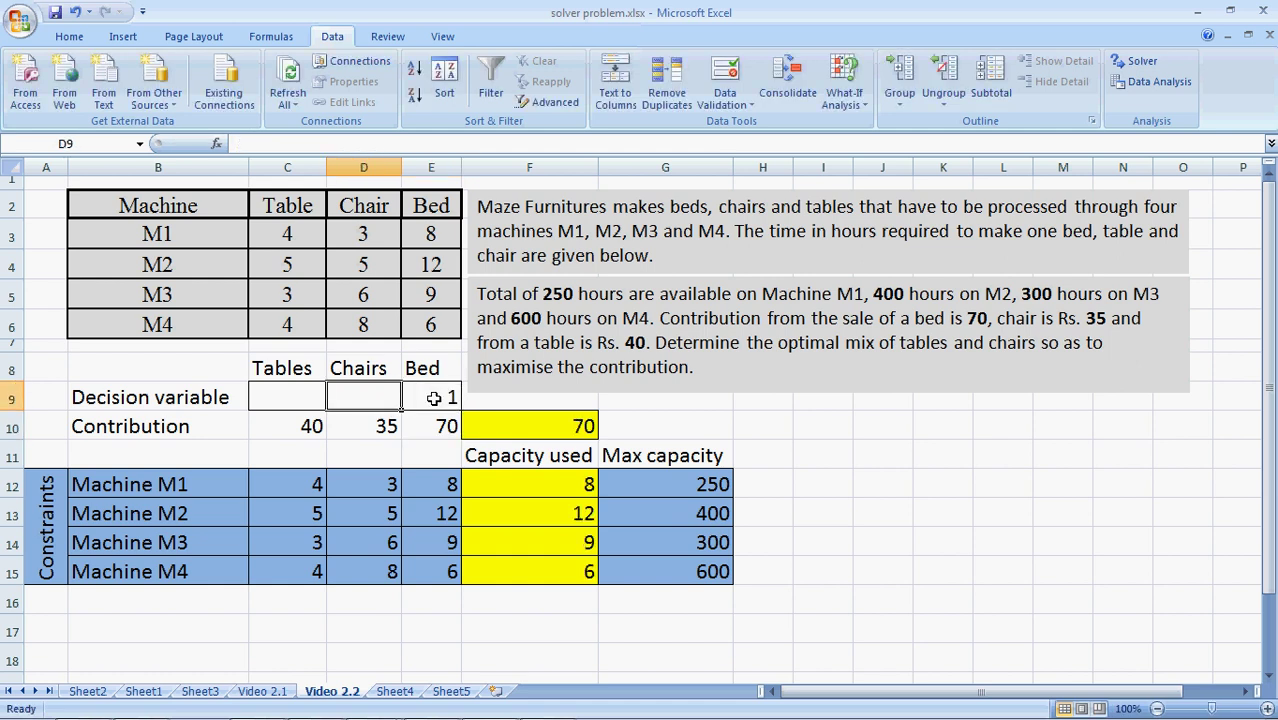
type("1")
key("Return")
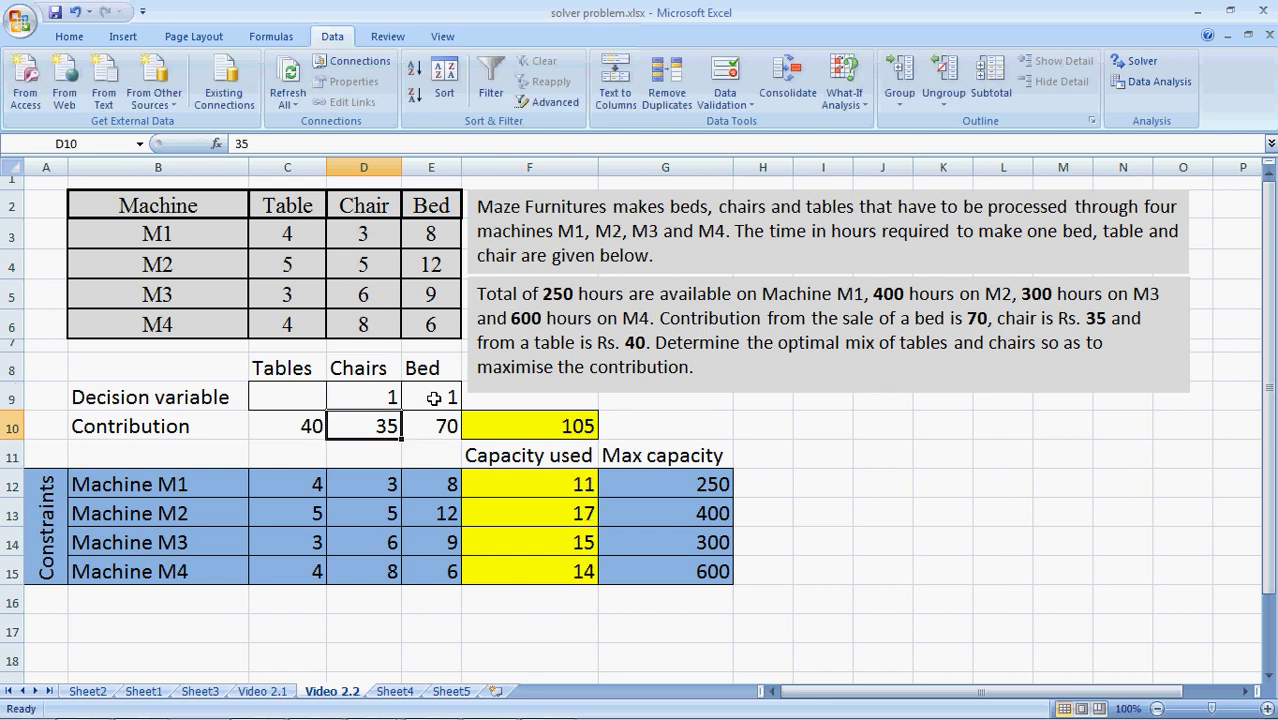
- Clear the trial quantities in D9:E9 so all totals return to 0
key("Right")
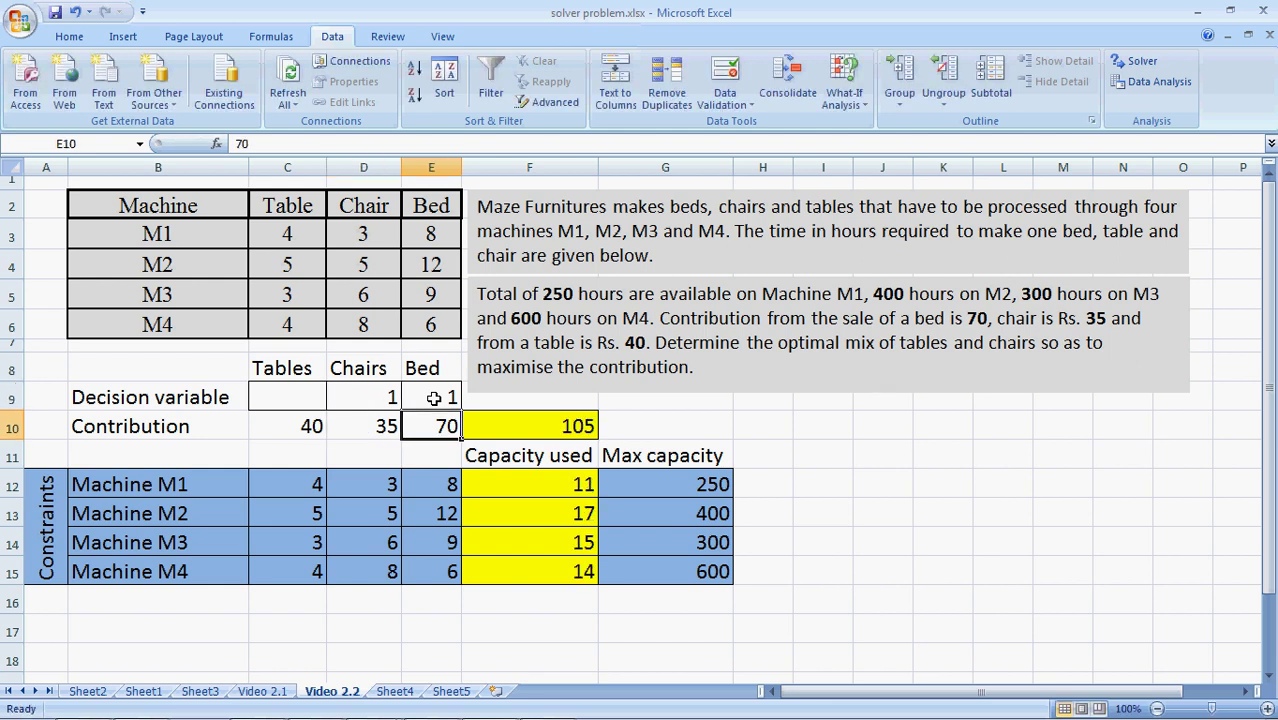
key("Up")
key("Left")
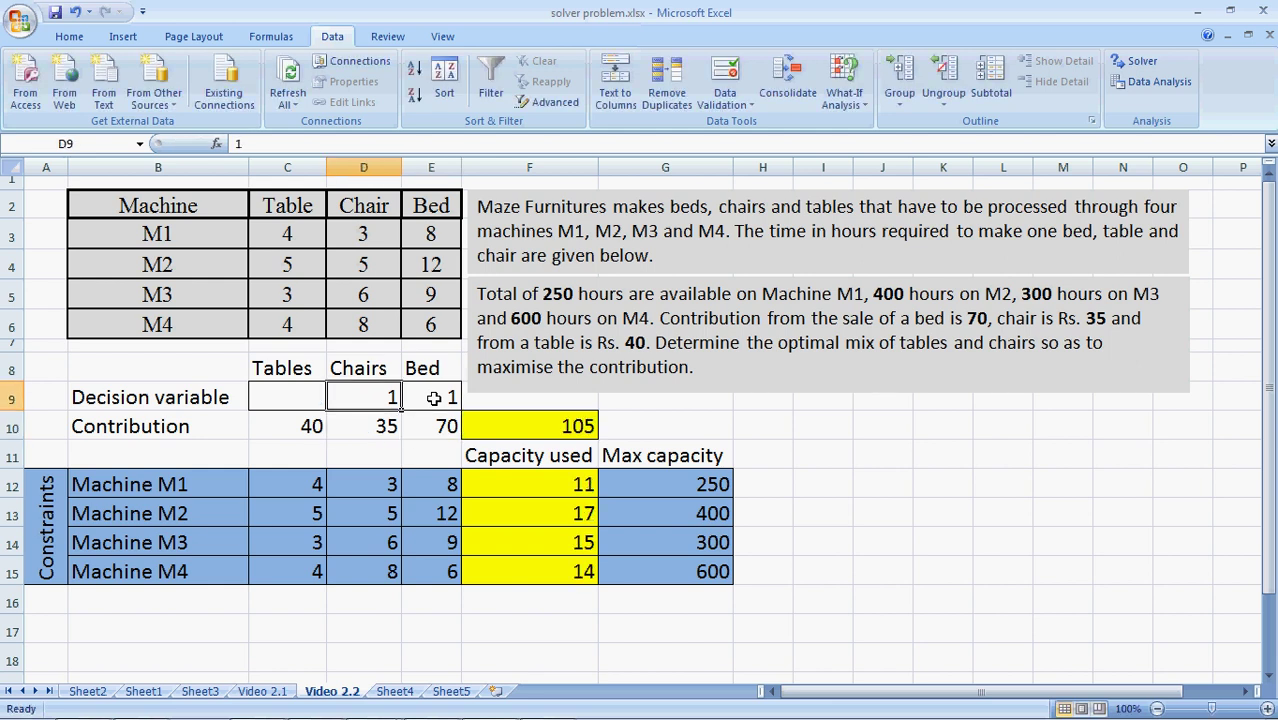
key("shift+Right")
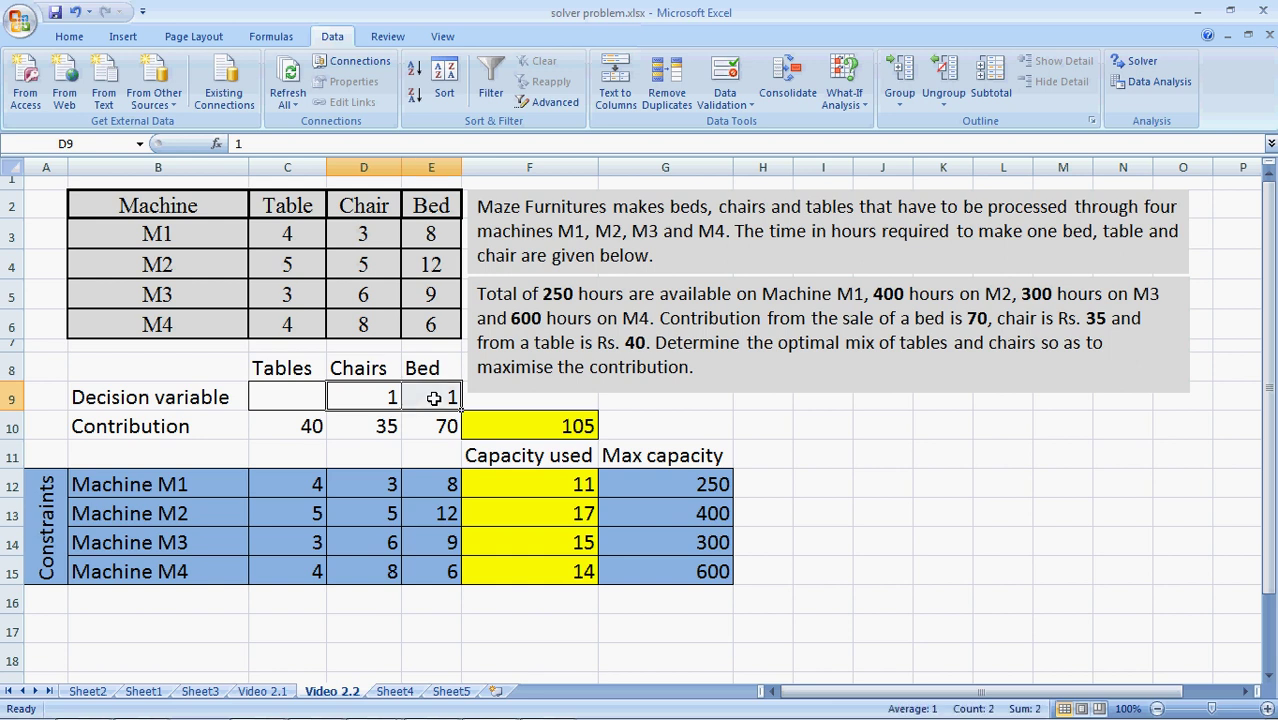
key("Delete")
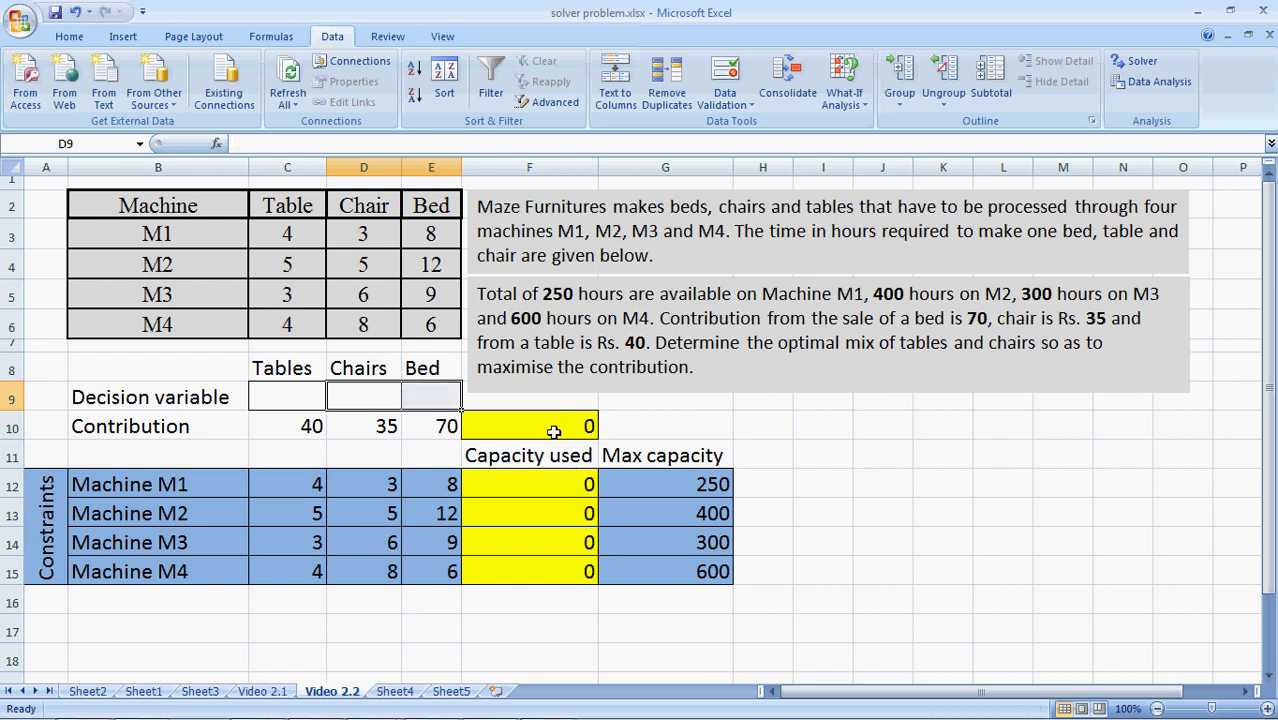
- Change F10 to =SUMPRODUCT(C$9:E$9,C10:E10), locking row 9 of the decision variables
left_click(554, 430)
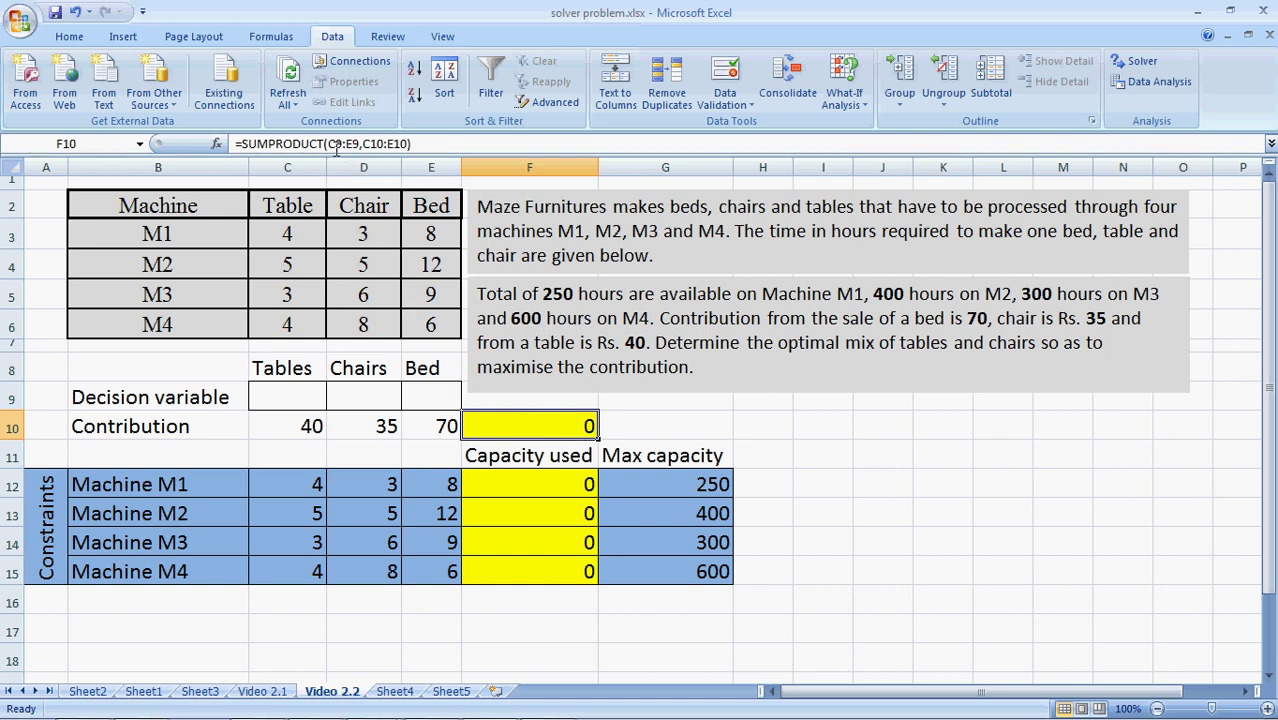
double_click(544, 414)
key("Left")
key("Left")
key("Left")
key("Left")
key("Left")
key("Left")
key("Left")
key("Left")
key("Left")
key("Left")
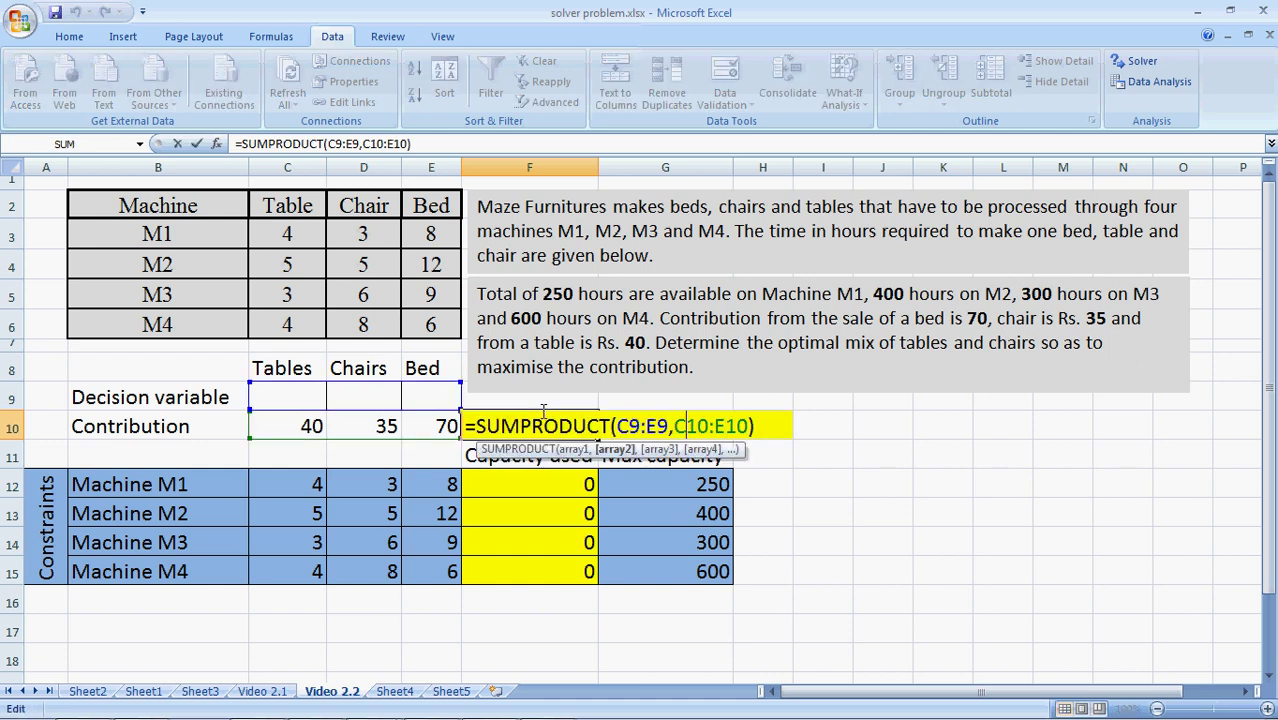
key("Left")
key("Left")
key("Left")
type("$")
key("Right")
key("Right")
key("Right")
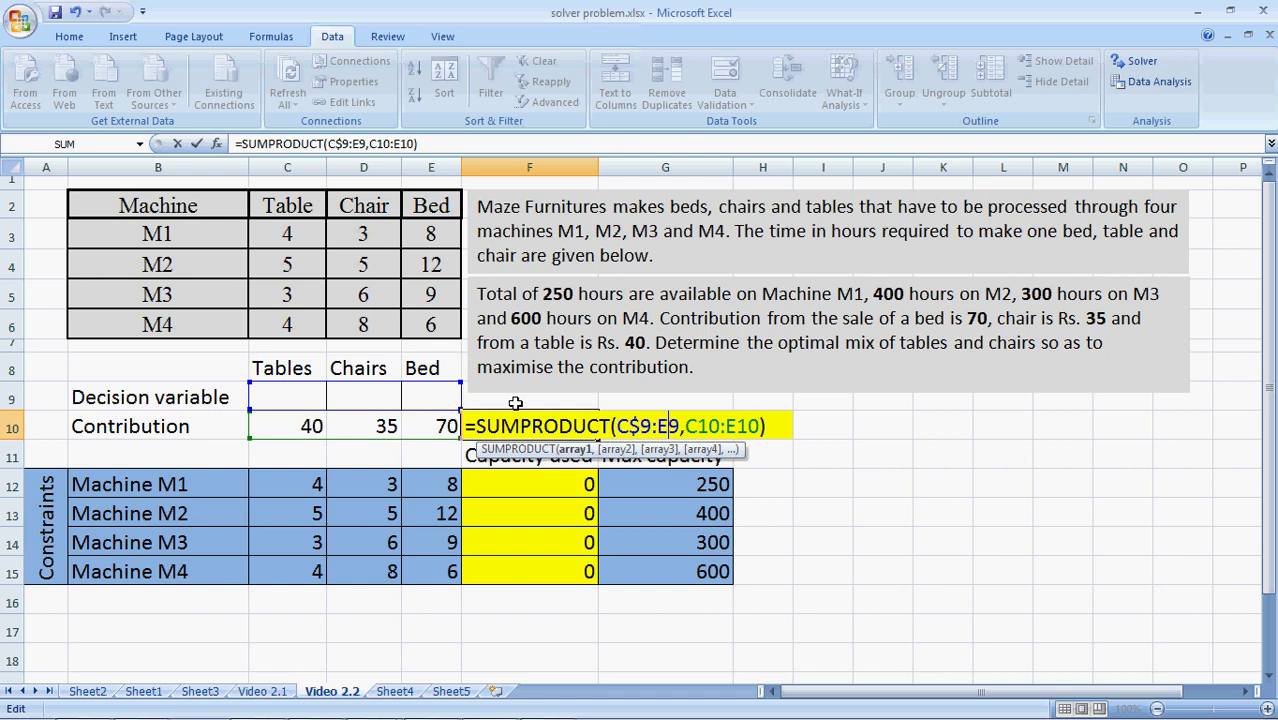
type("$")
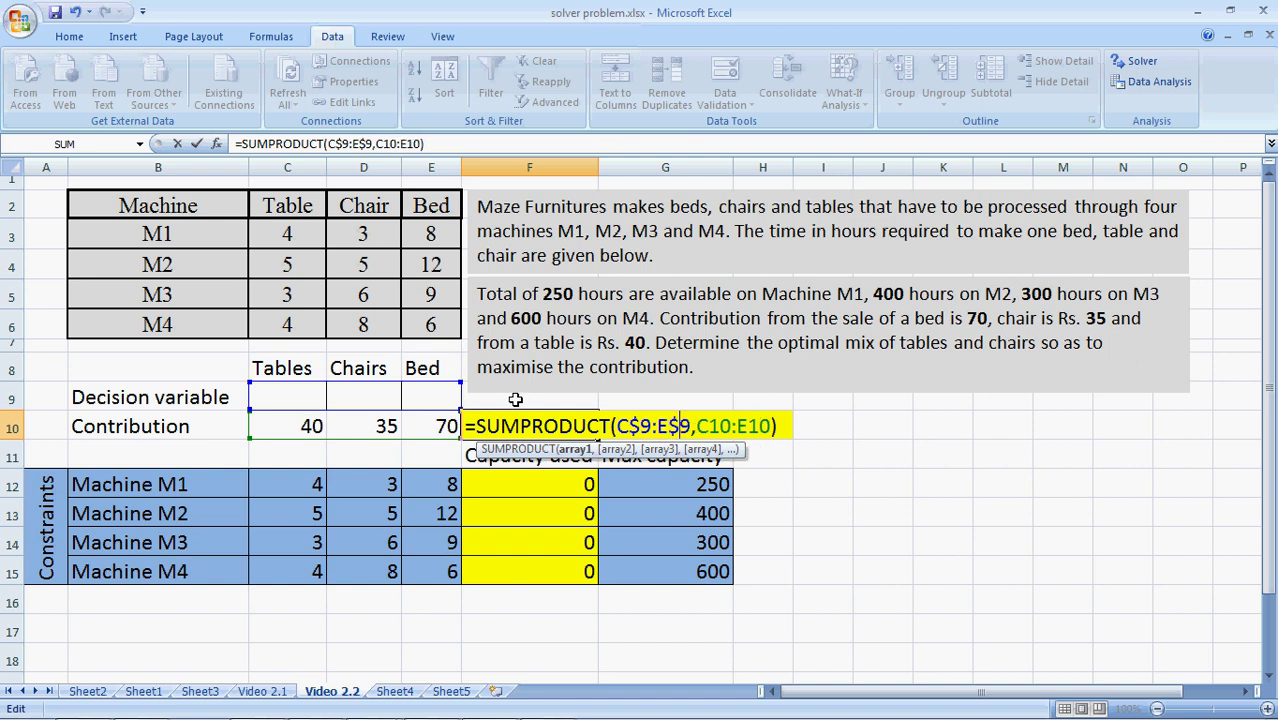
key("ctrl+Return")
- Copy the F10 formula into F12:F15 for machines M1–M4 and verify M1's formula
key("ctrl+c")
key("Down")
key("Down")
key("shift+Down")
key("shift+Down")
key("shift+Down")
key("Escape")
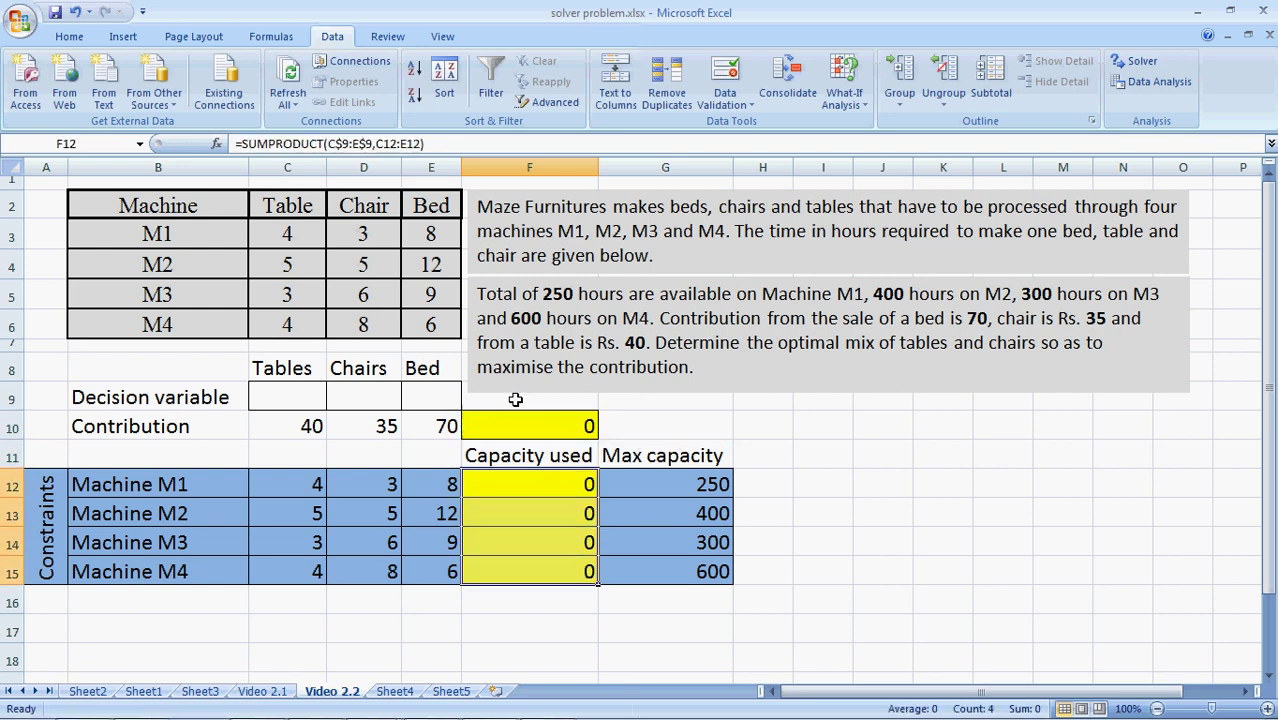
key("shift+Up")
key("shift+Up")
key("shift+Up")
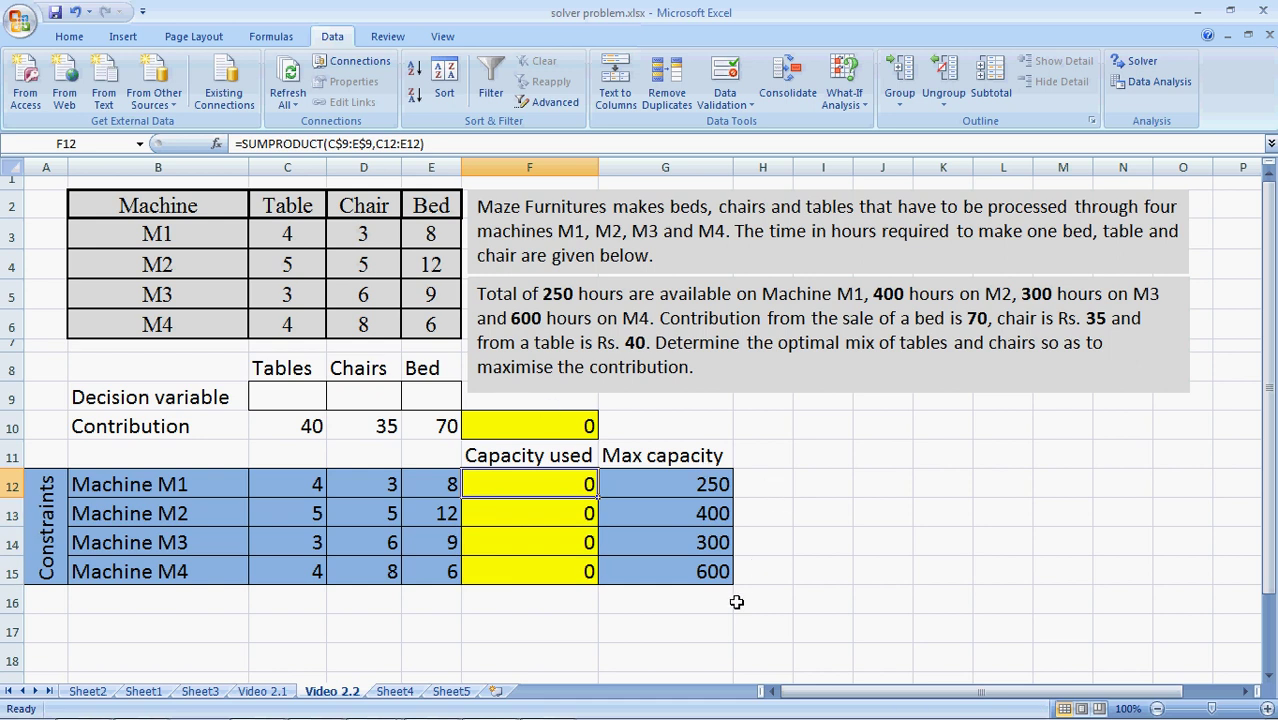
key("F2")
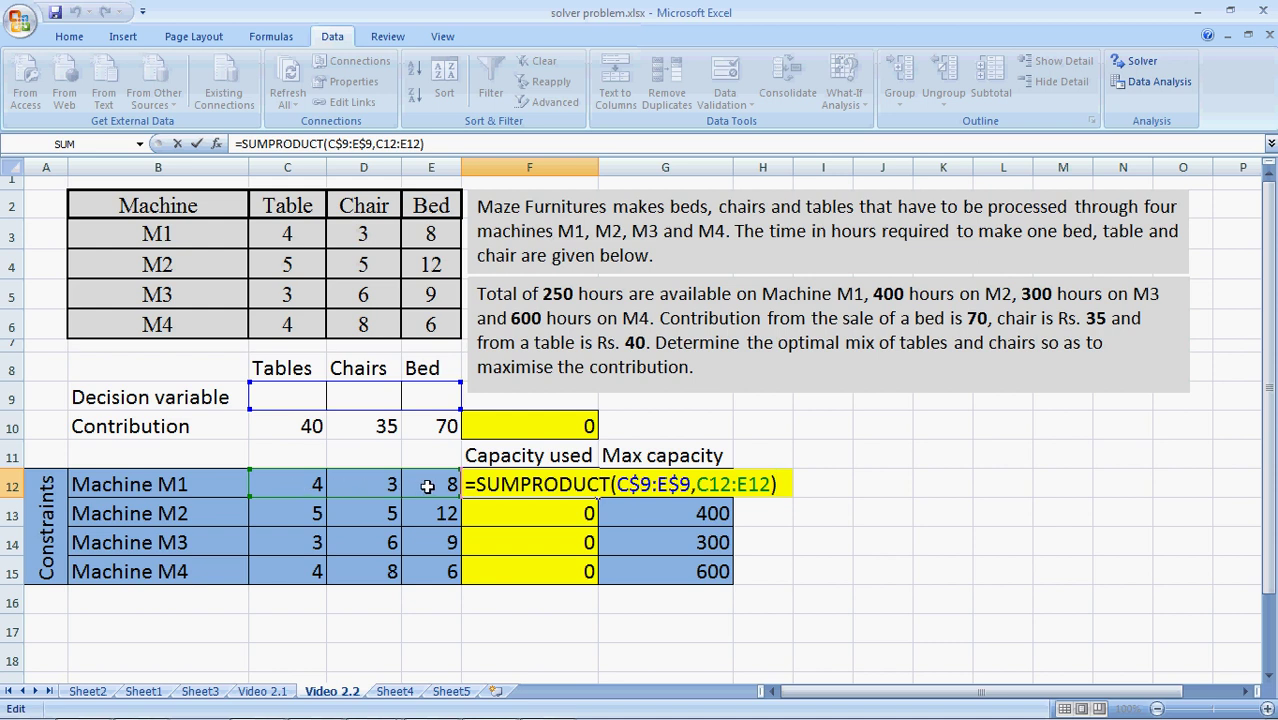
key("Return")
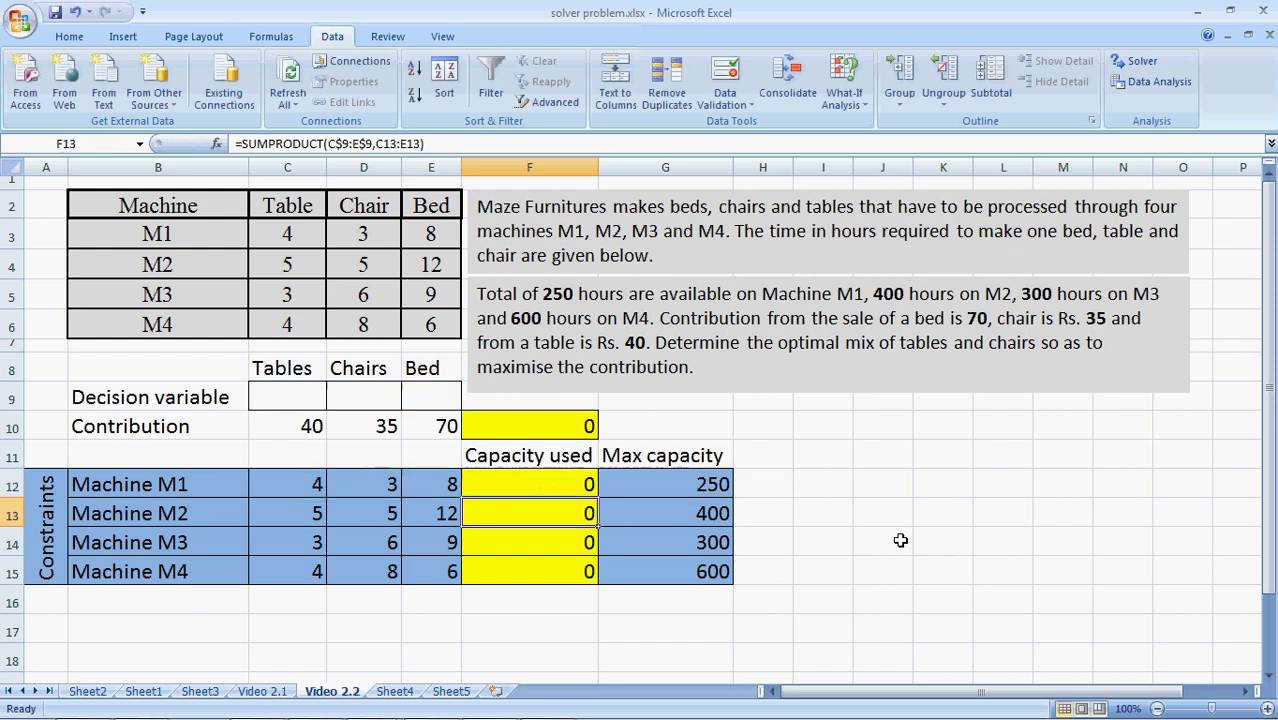
key("Up")
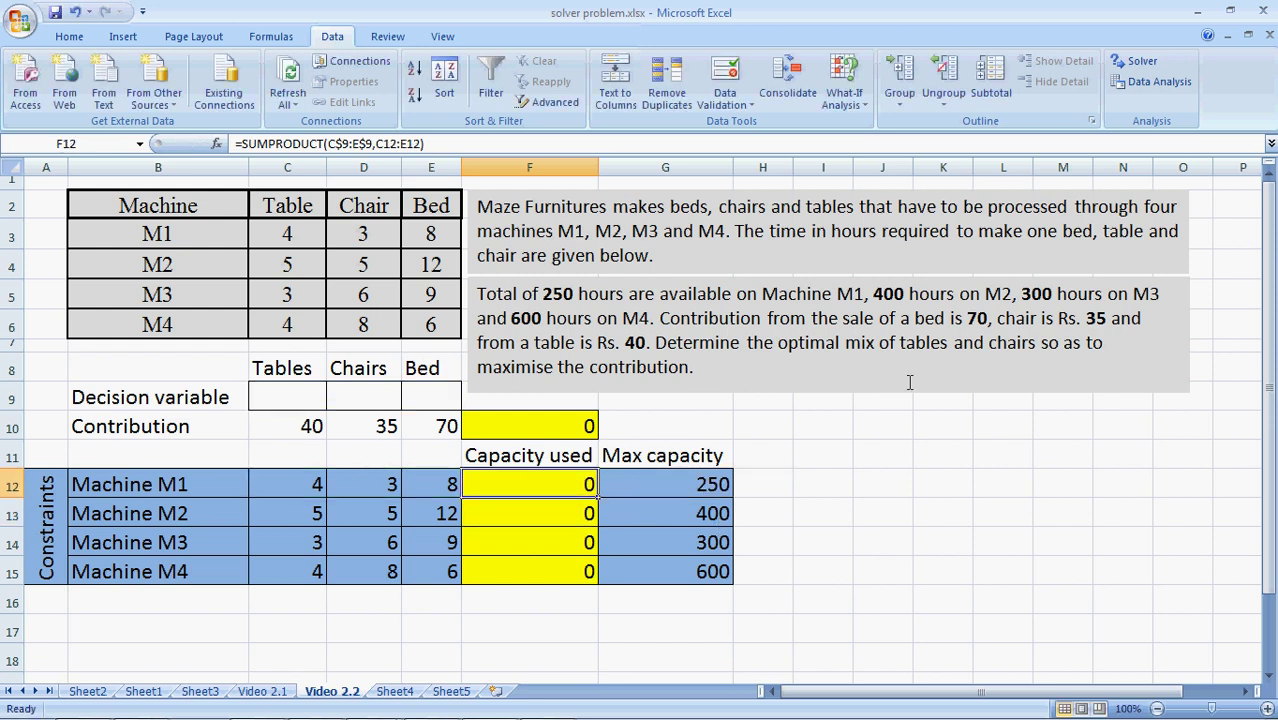
- In Solver, target contribution F10 for maximising, with changing cells C9:E9
left_click(1142, 64)
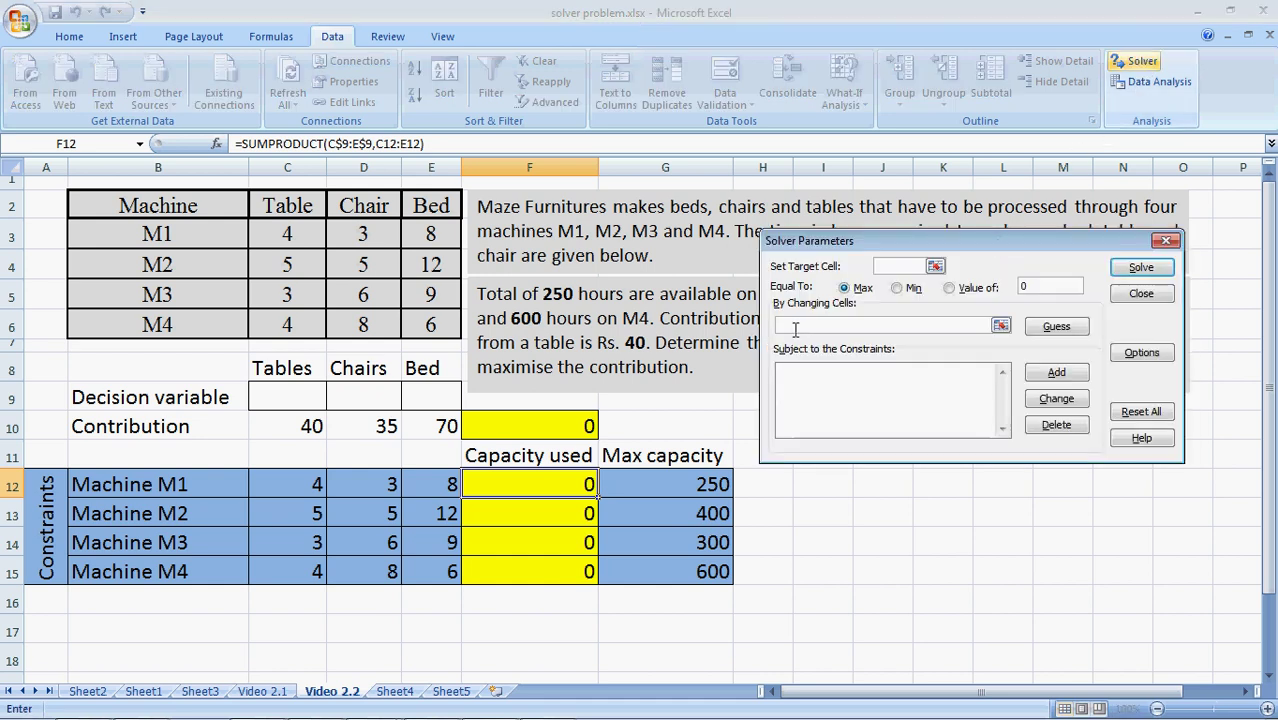
left_click(552, 424)
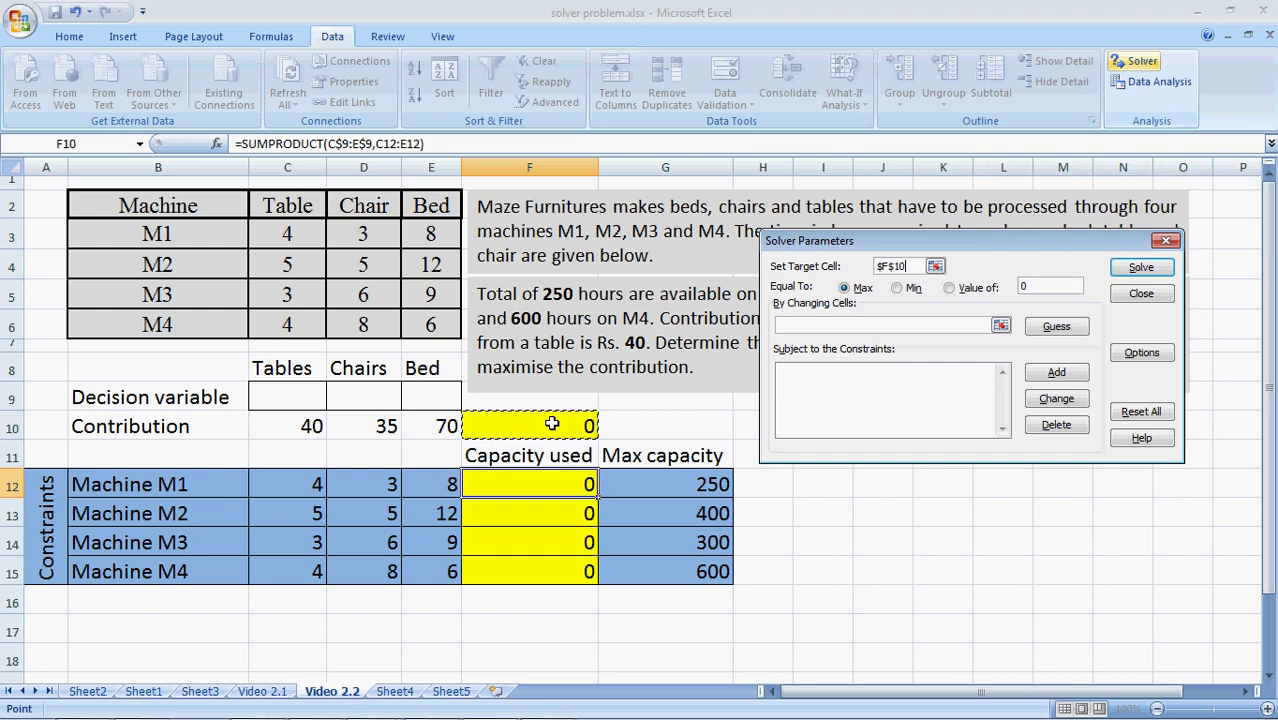
left_click(848, 325)
left_click_drag(286, 394, 425, 398)
- Add the capacity constraint F12:F15 <= G12:G15
left_click(785, 373)
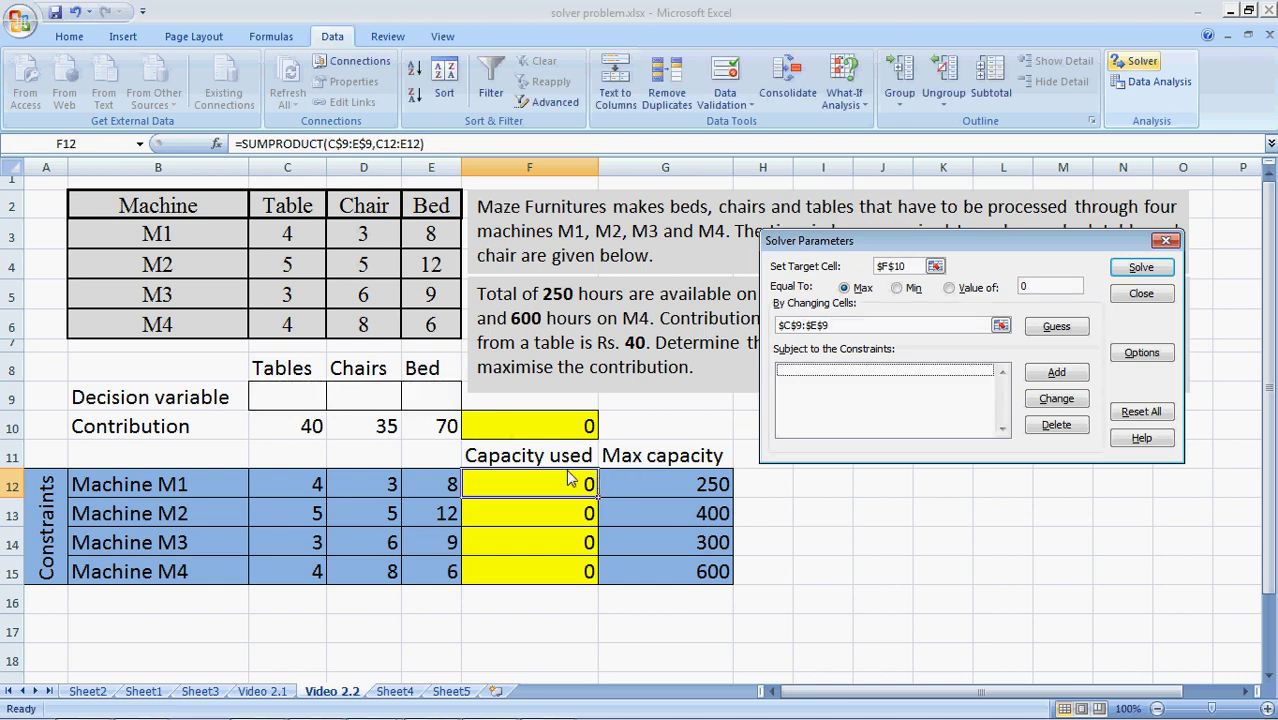
left_click(1058, 374)
left_click_drag(580, 478, 556, 566)
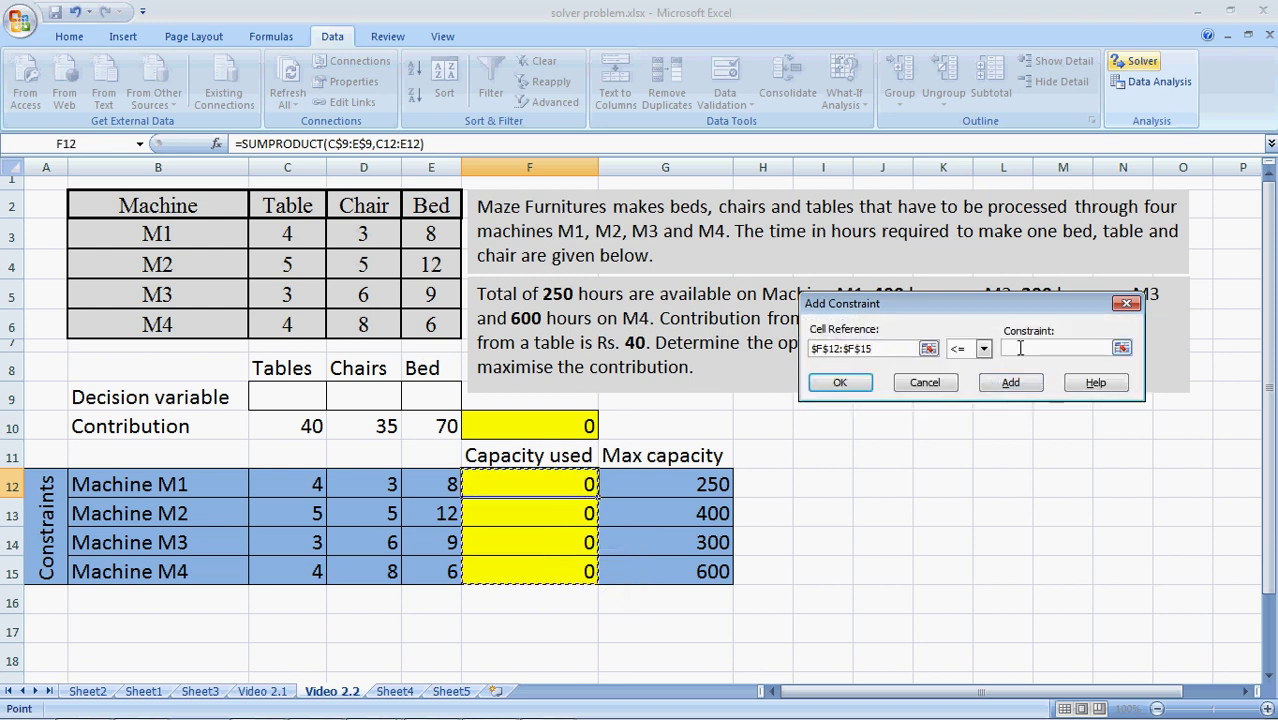
left_click_drag(705, 480, 690, 568)
left_click(842, 382)
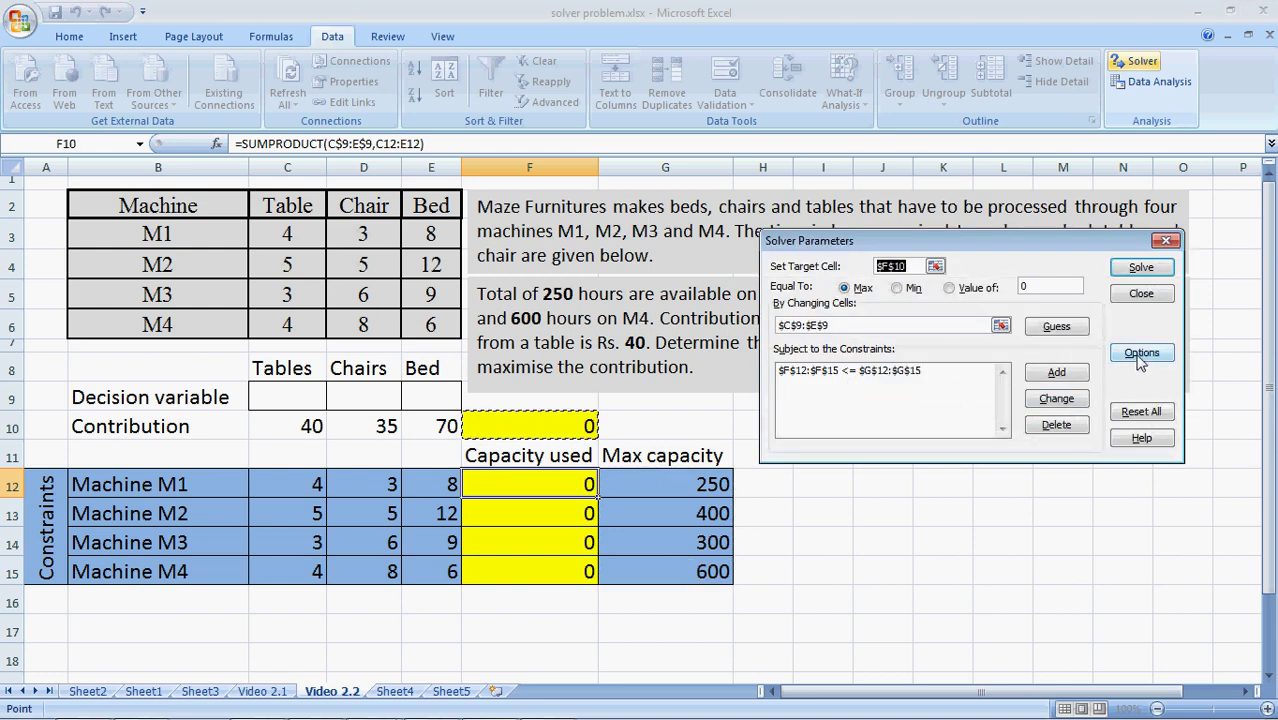
- Enable Assume Linear Model, solve, and keep 40 tables, 30 chairs, 0 beds for 2650
left_click(1140, 353)
left_click(829, 388)
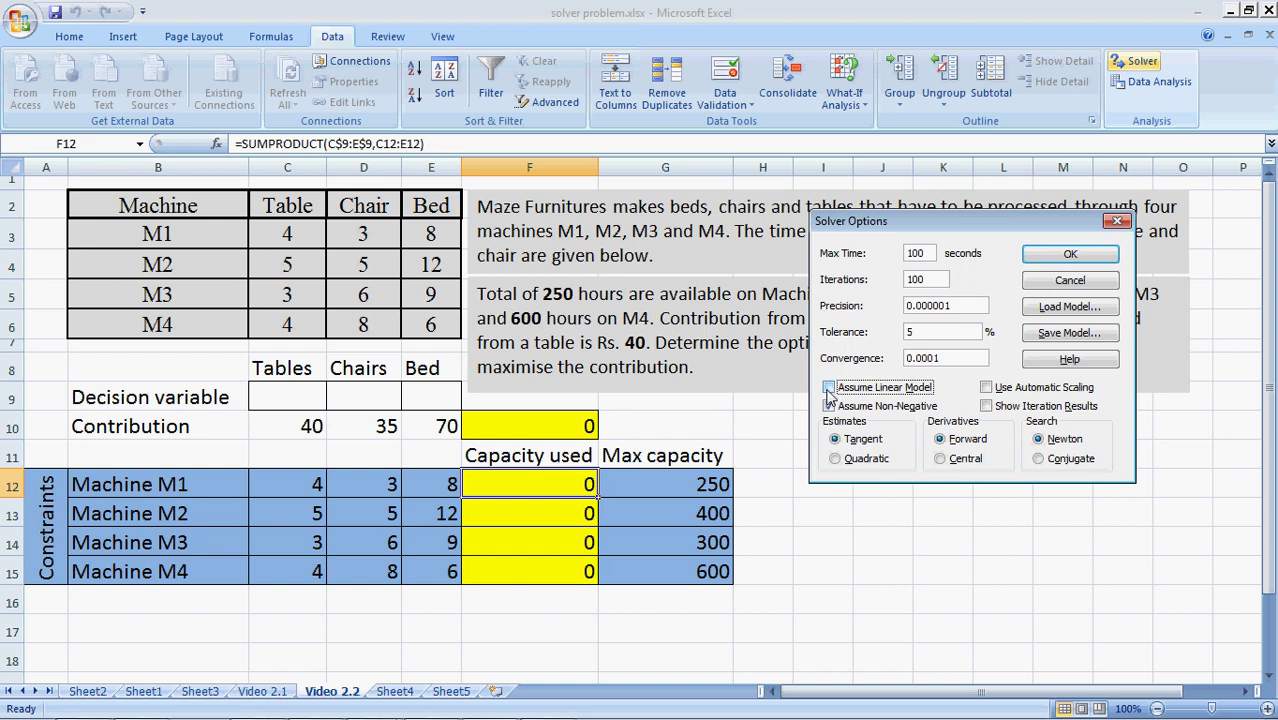
left_click(829, 388)
left_click(1069, 256)
left_click(1150, 270)
left_click(826, 410)
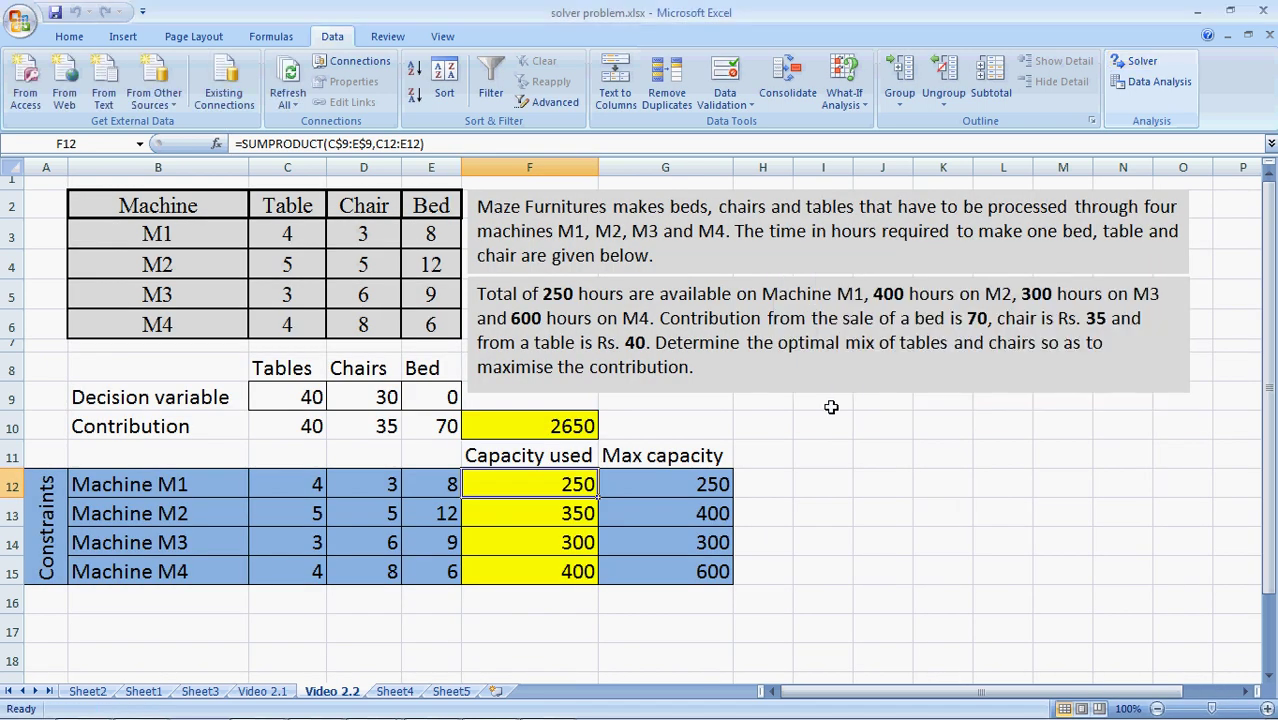